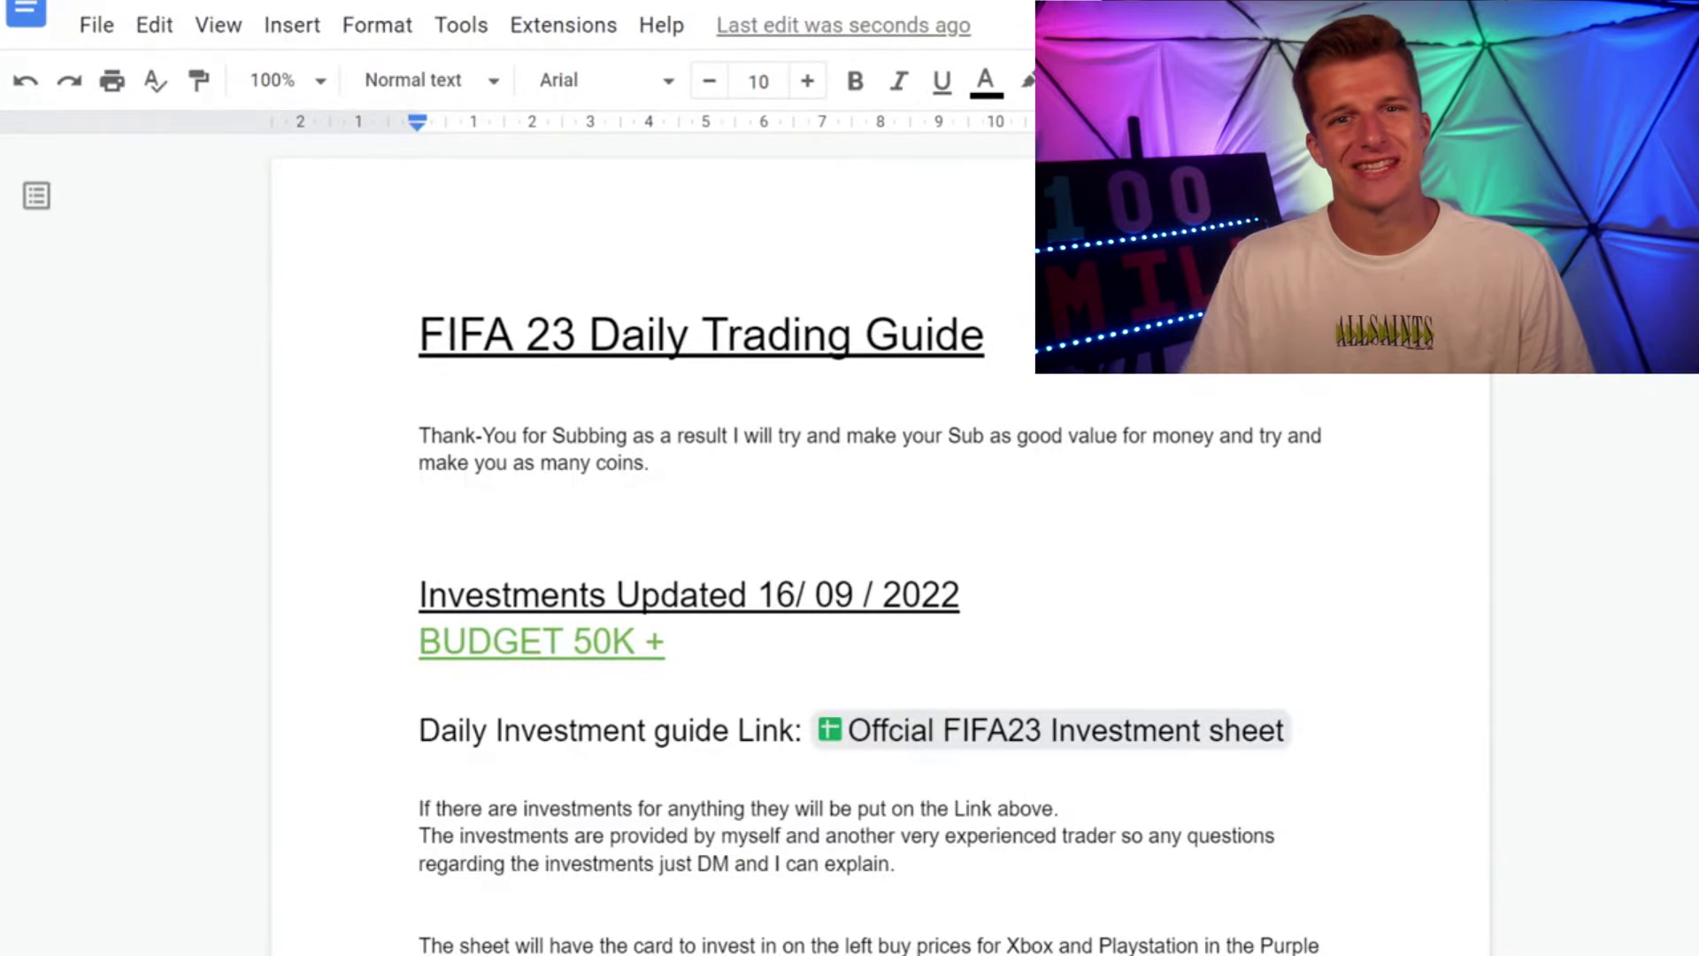
From Chrome's extensions management page, go to the Chrome Web Store and search for TAMPER MONKEY.
scroll(809, 554, down, 20)
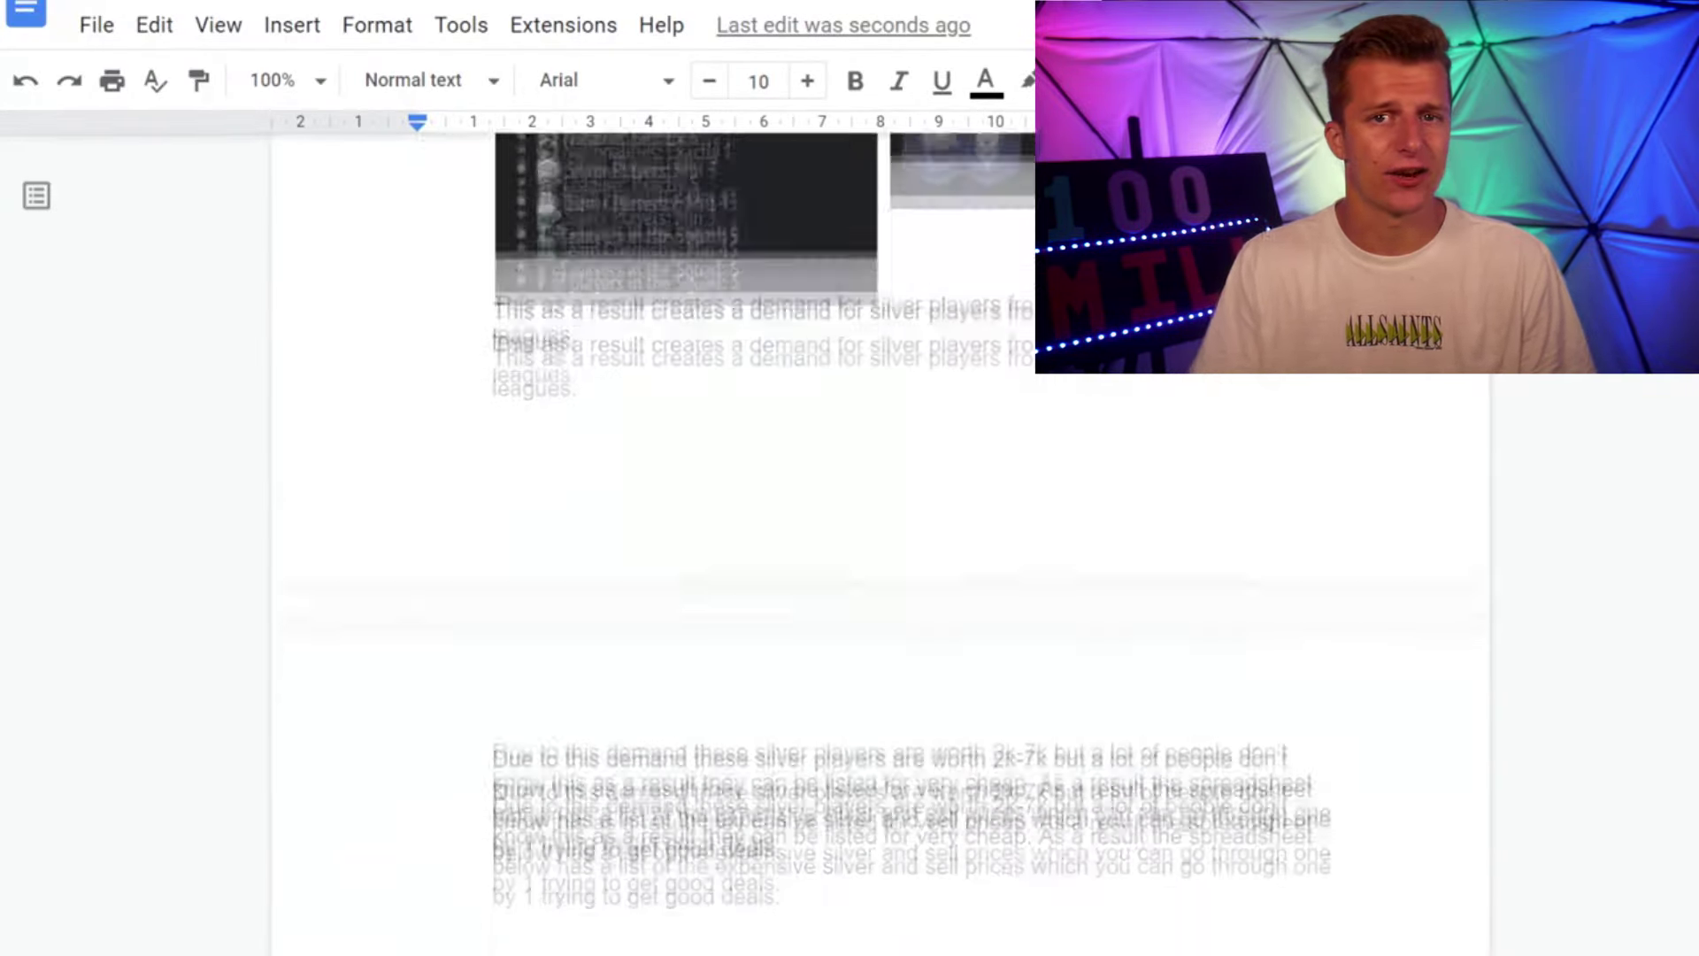
scroll(876, 531, down, 15)
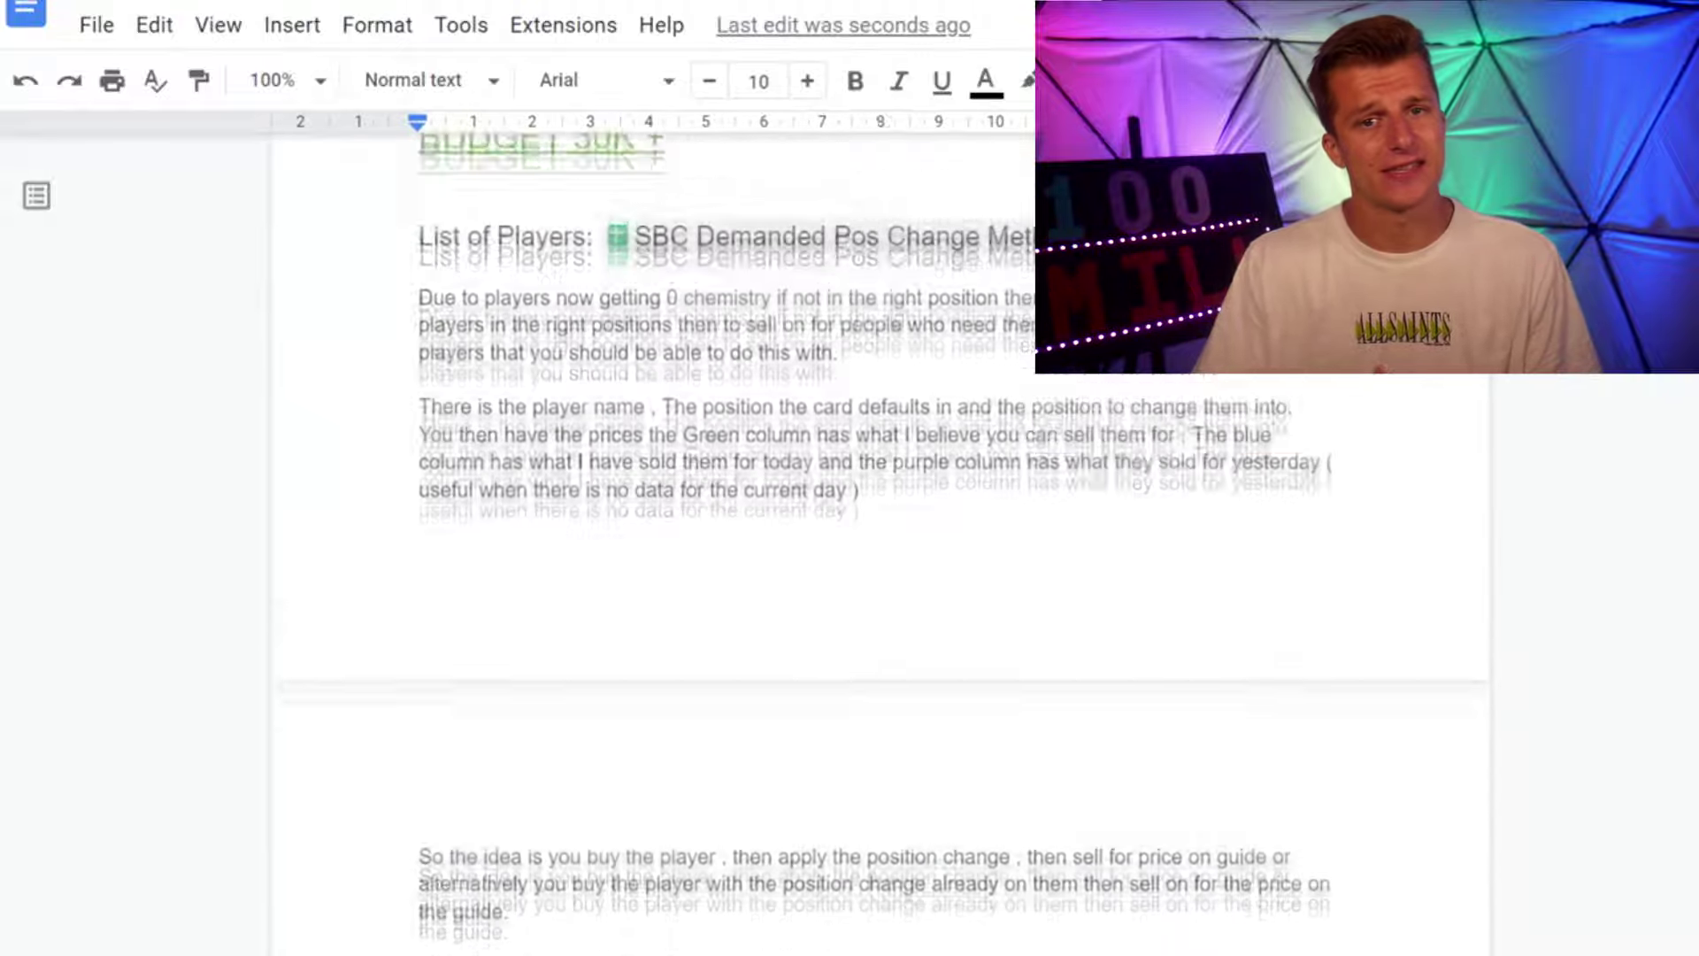
scroll(876, 530, down, 10)
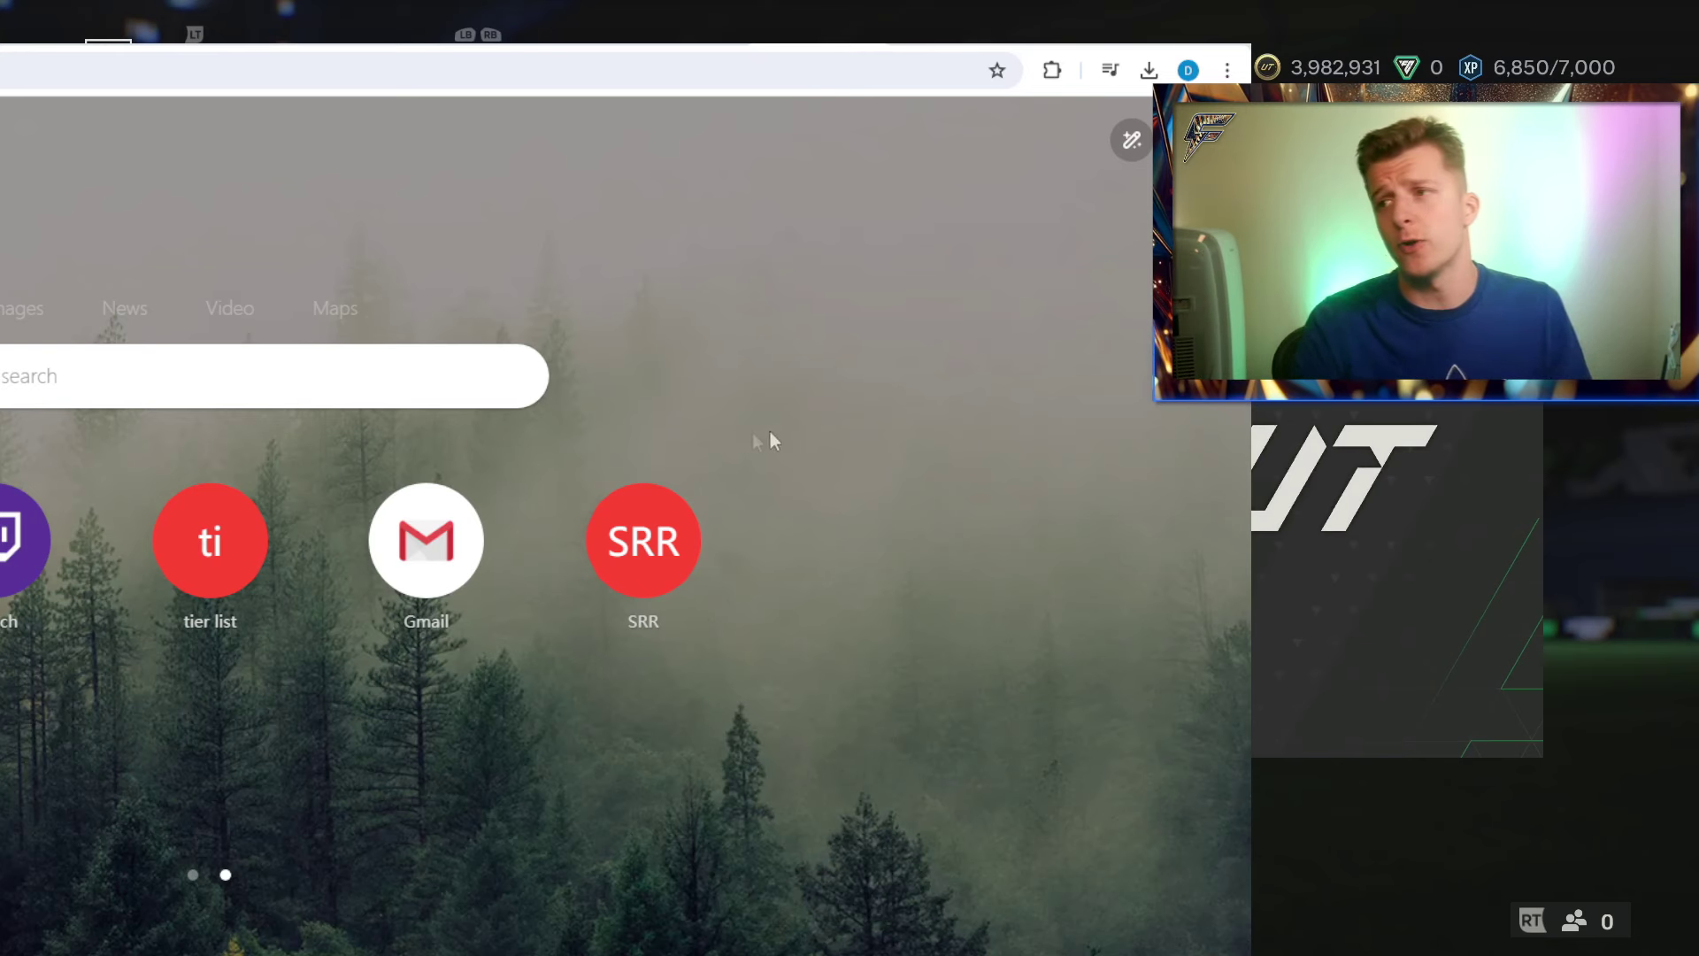
click(1050, 71)
scroll(875, 460, down, 3)
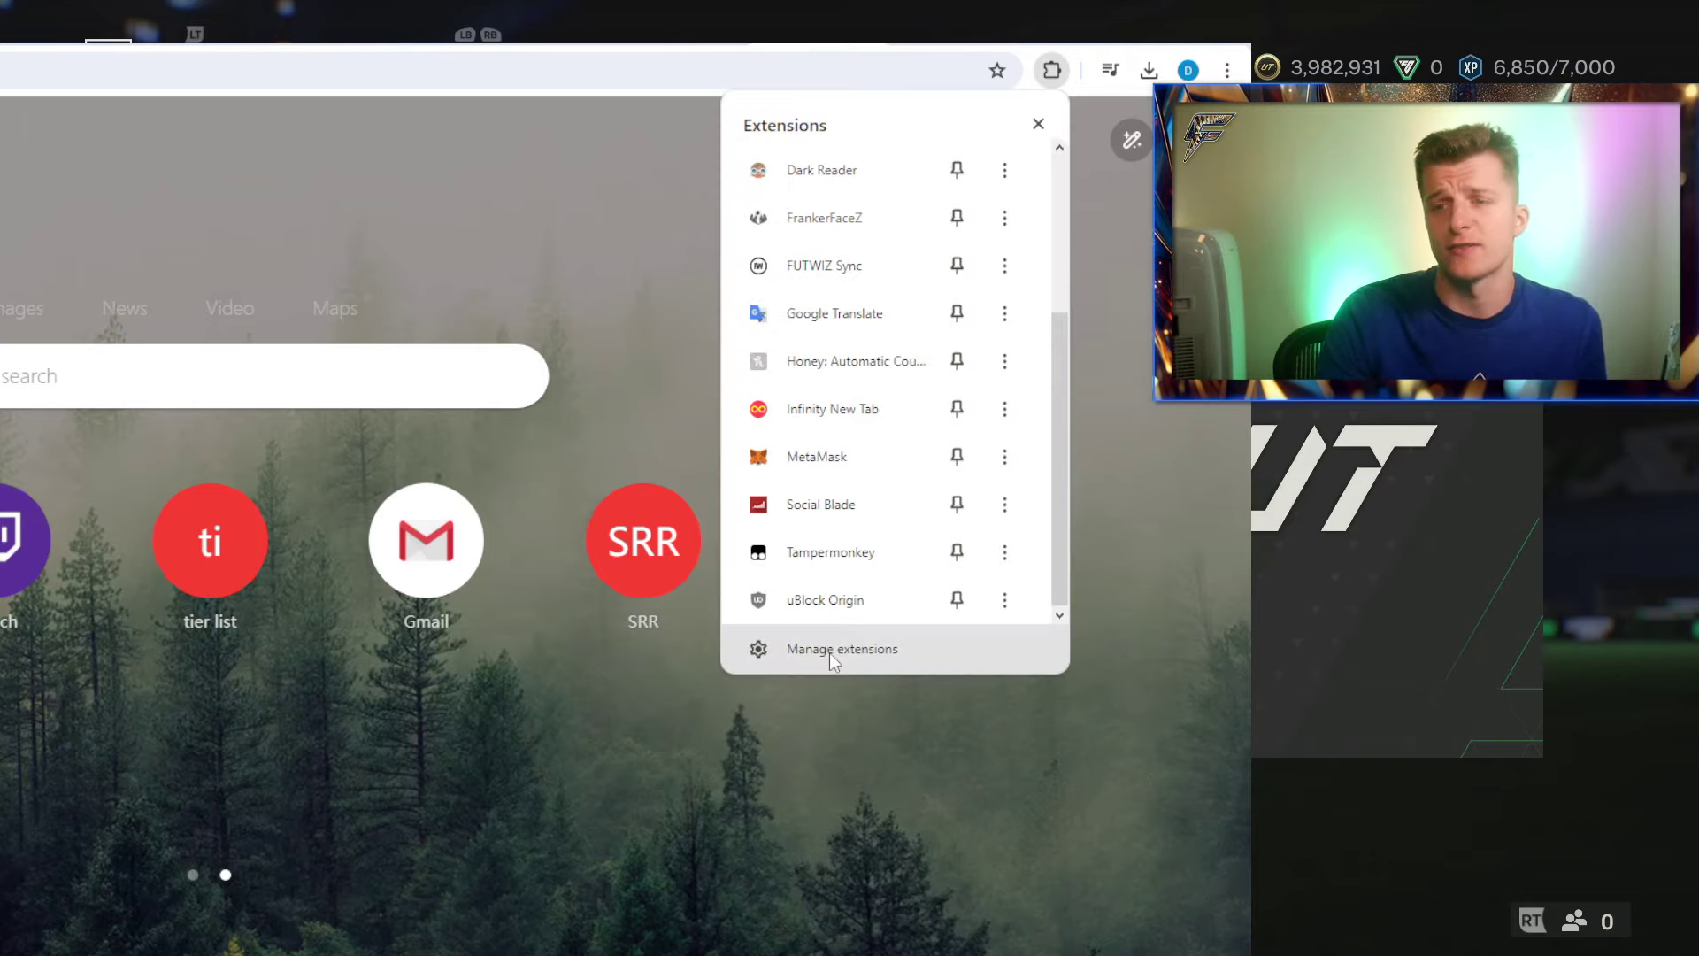
click(830, 651)
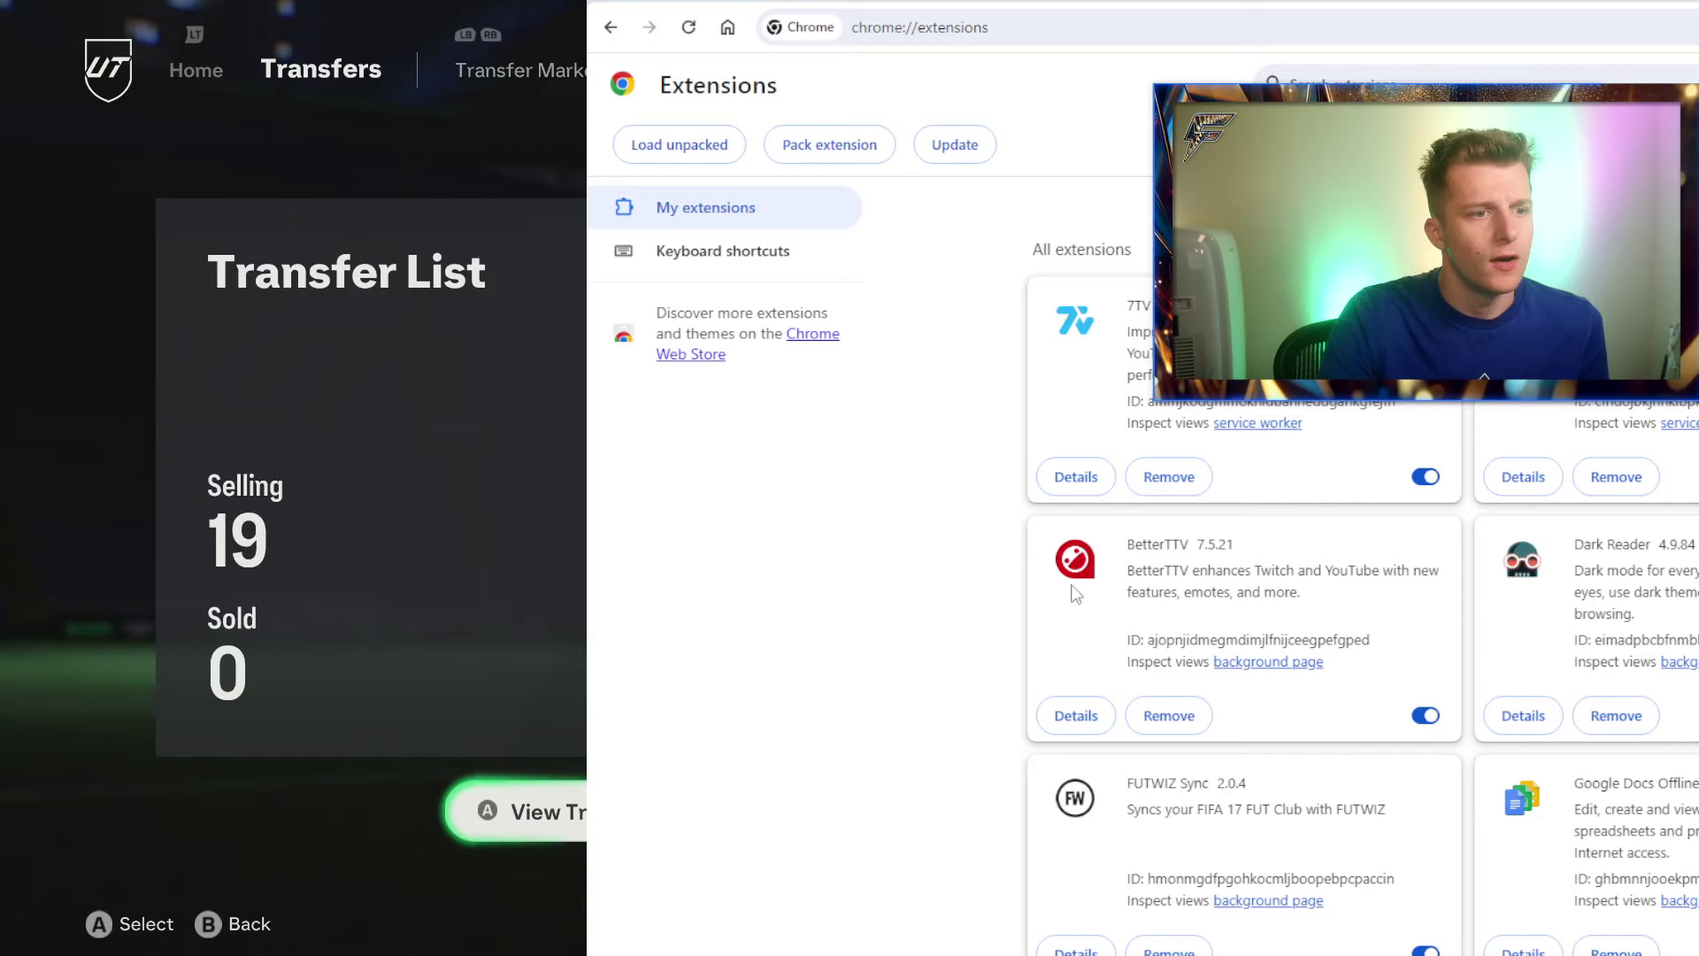
click(707, 358)
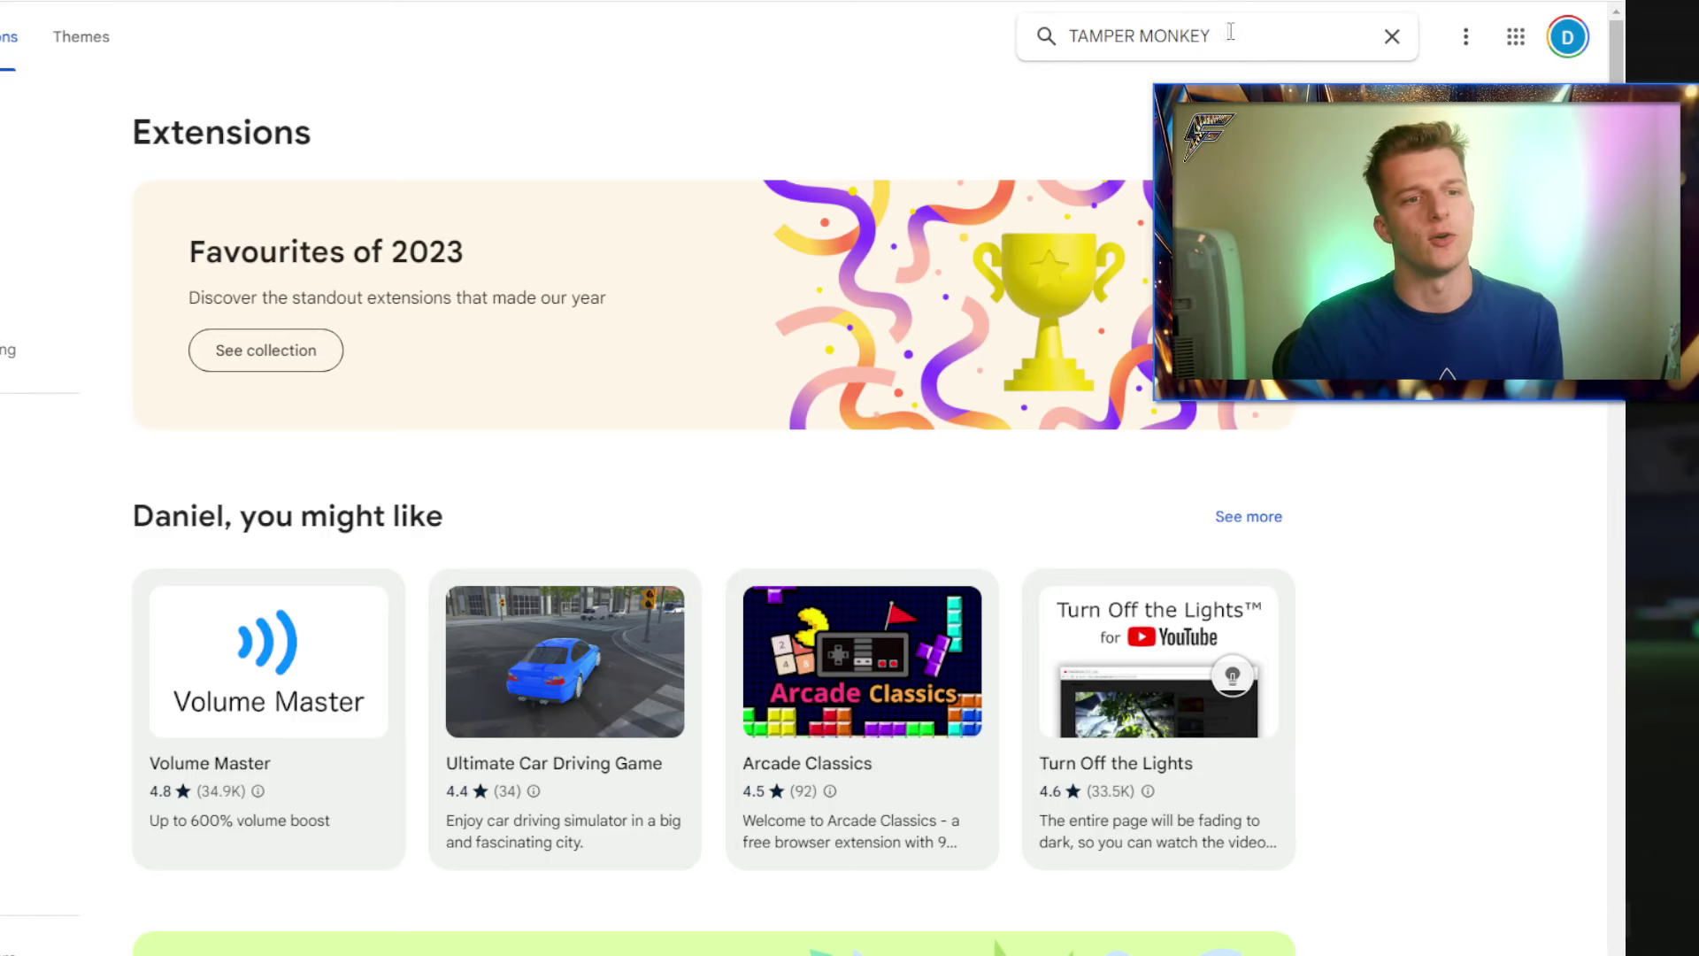
key(Return)
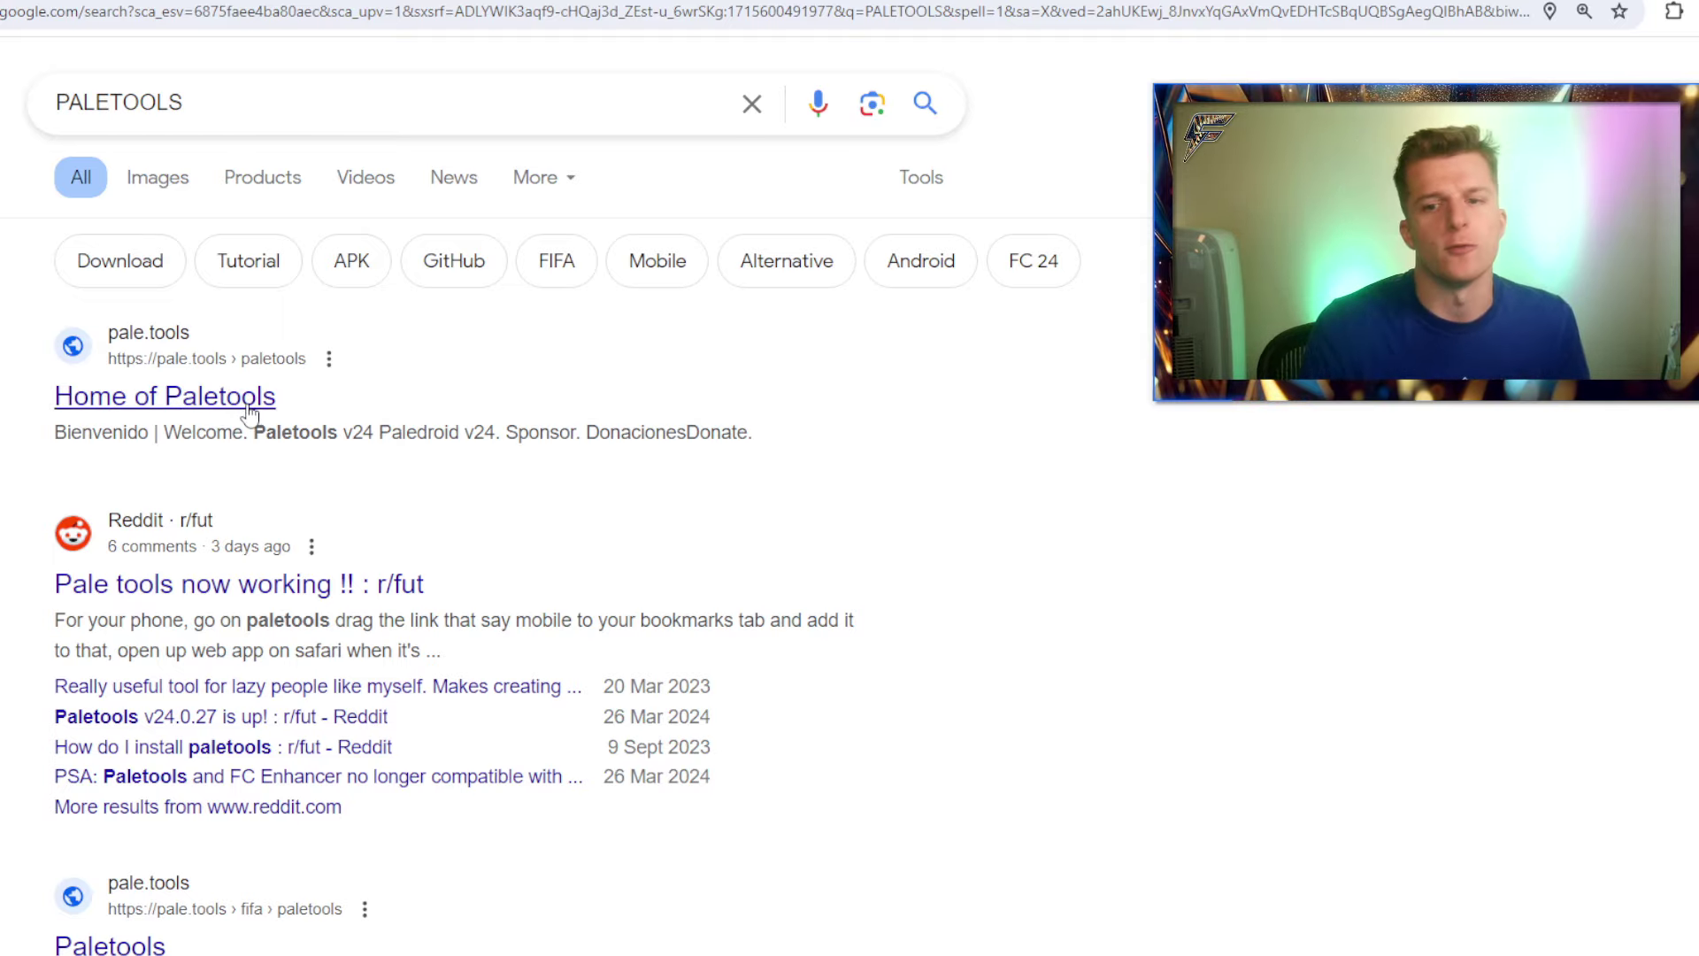
Go from Home of Paletools to the Paletools v24 page and install its Tampermonkey userscript.
click(172, 415)
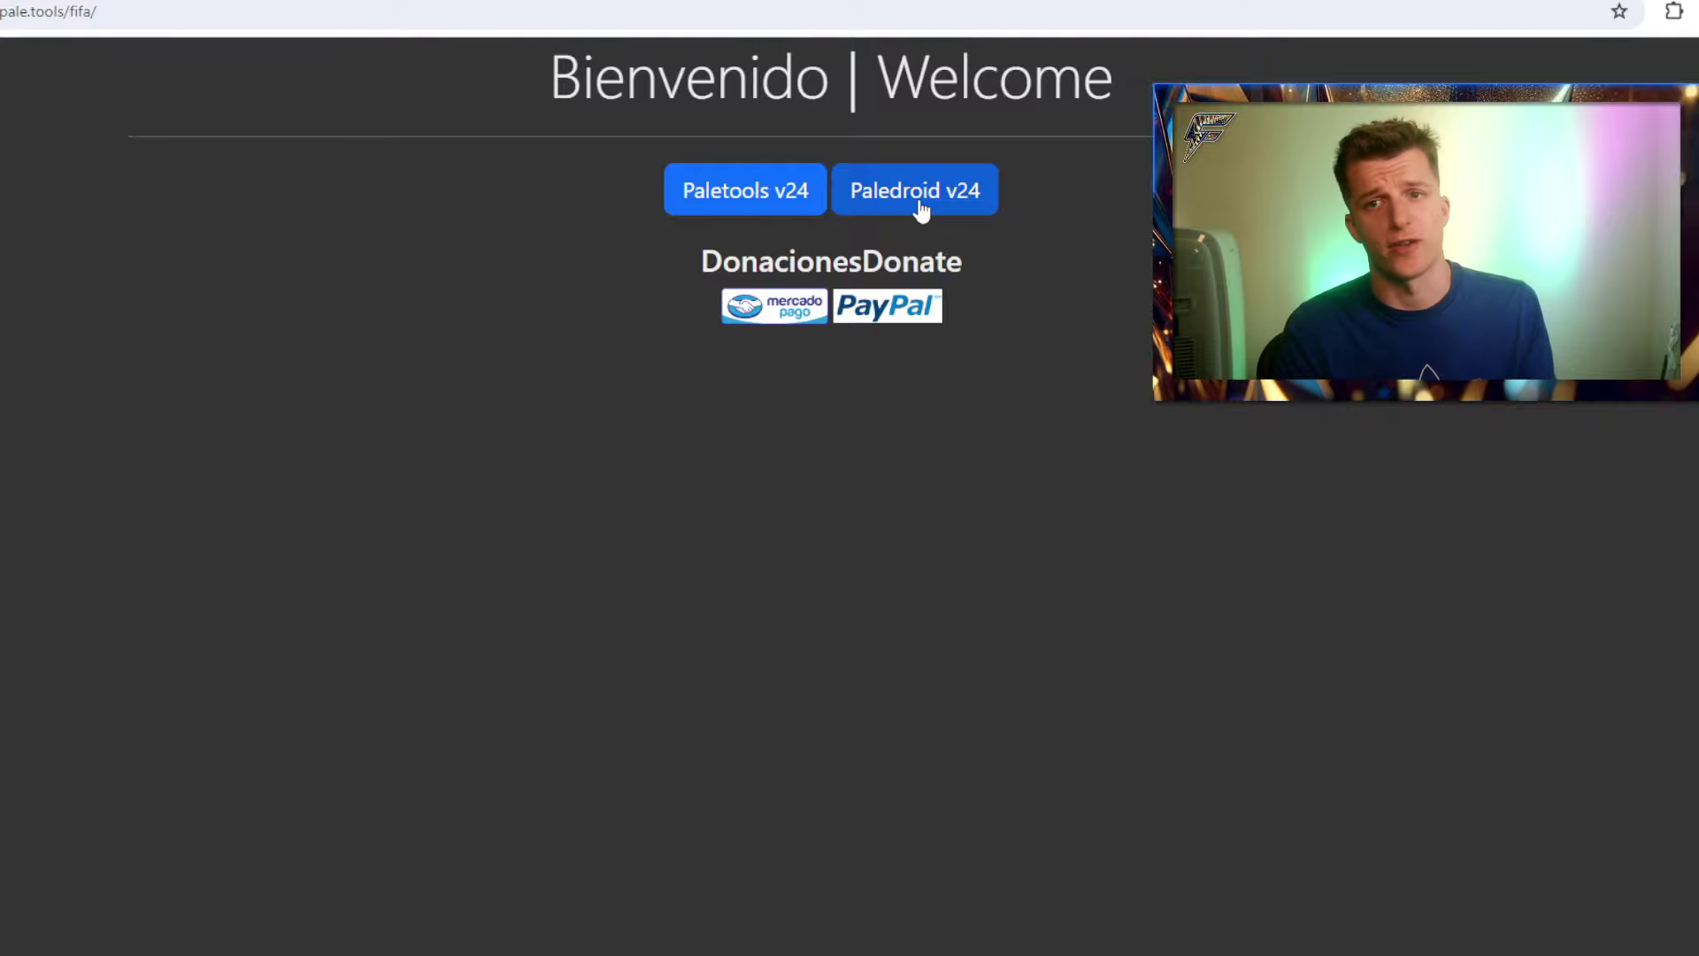
click(768, 202)
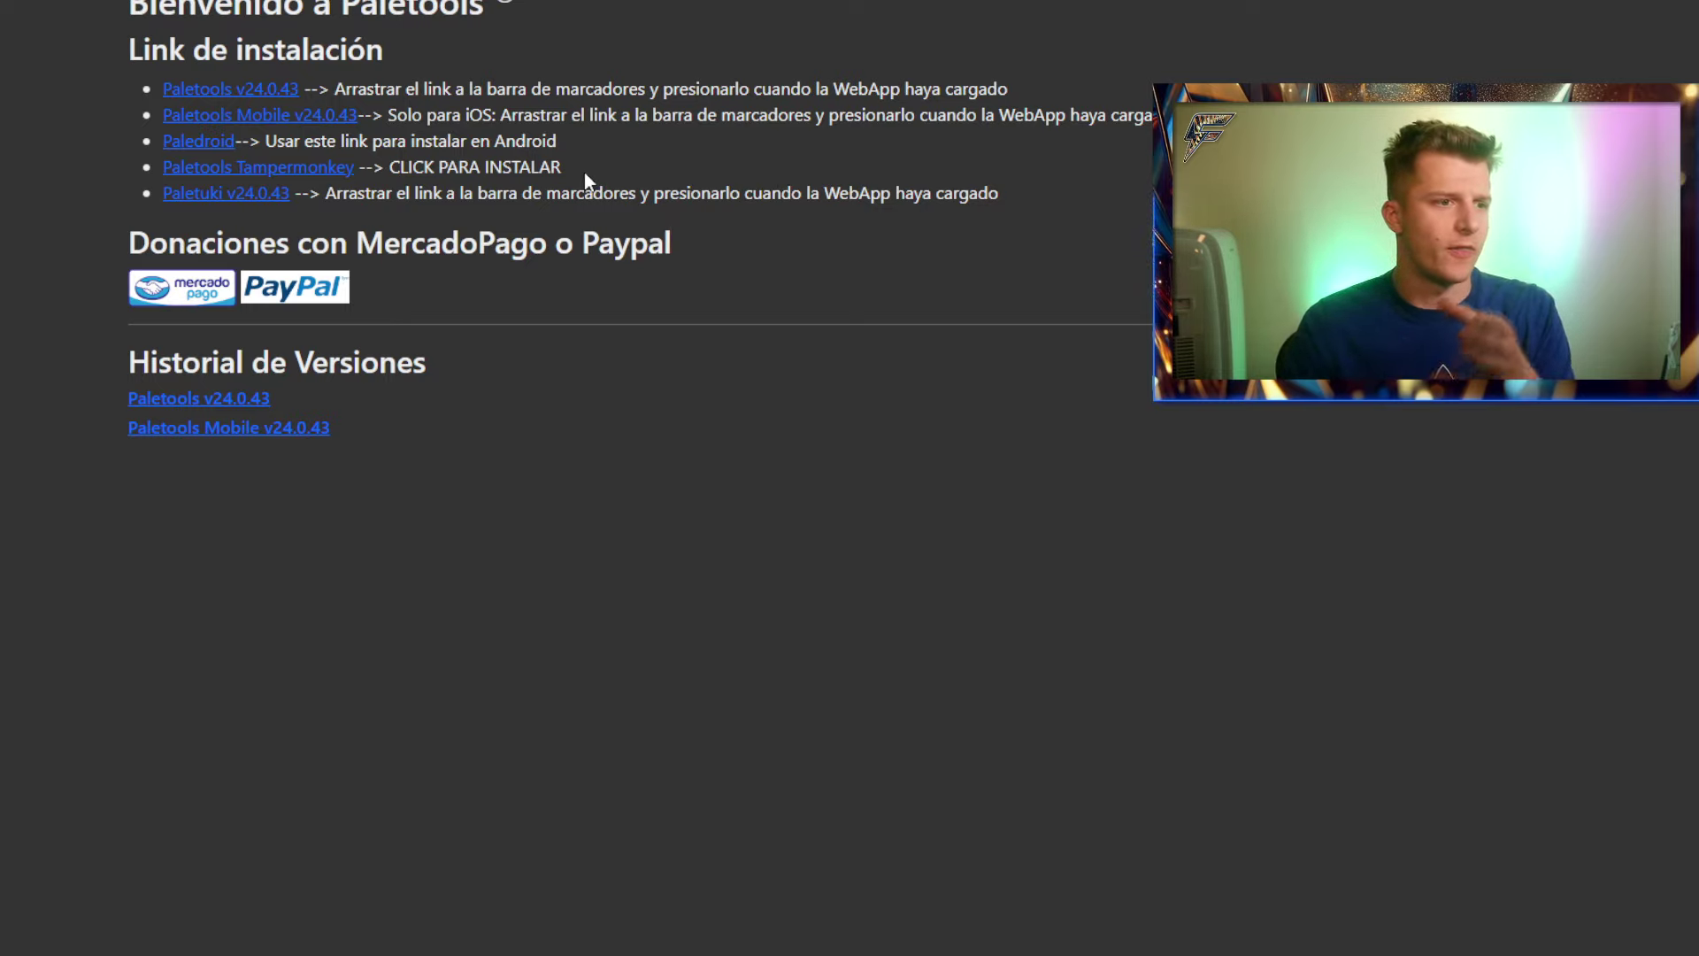
drag(584, 173, 434, 170)
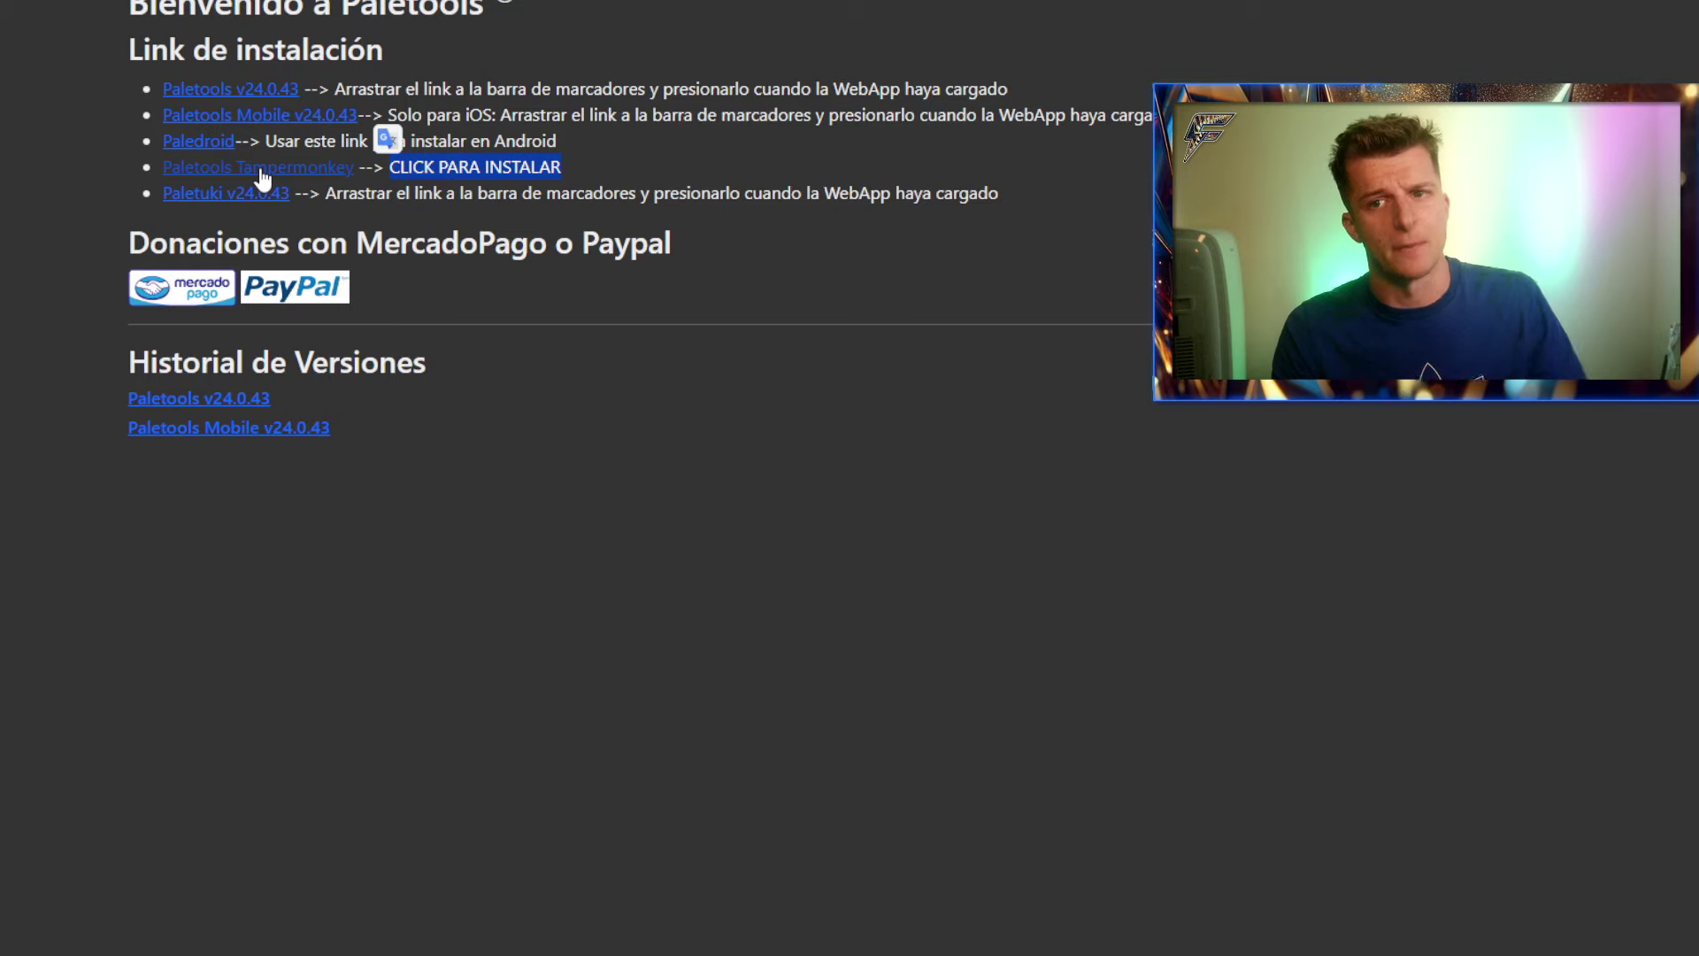
click(254, 173)
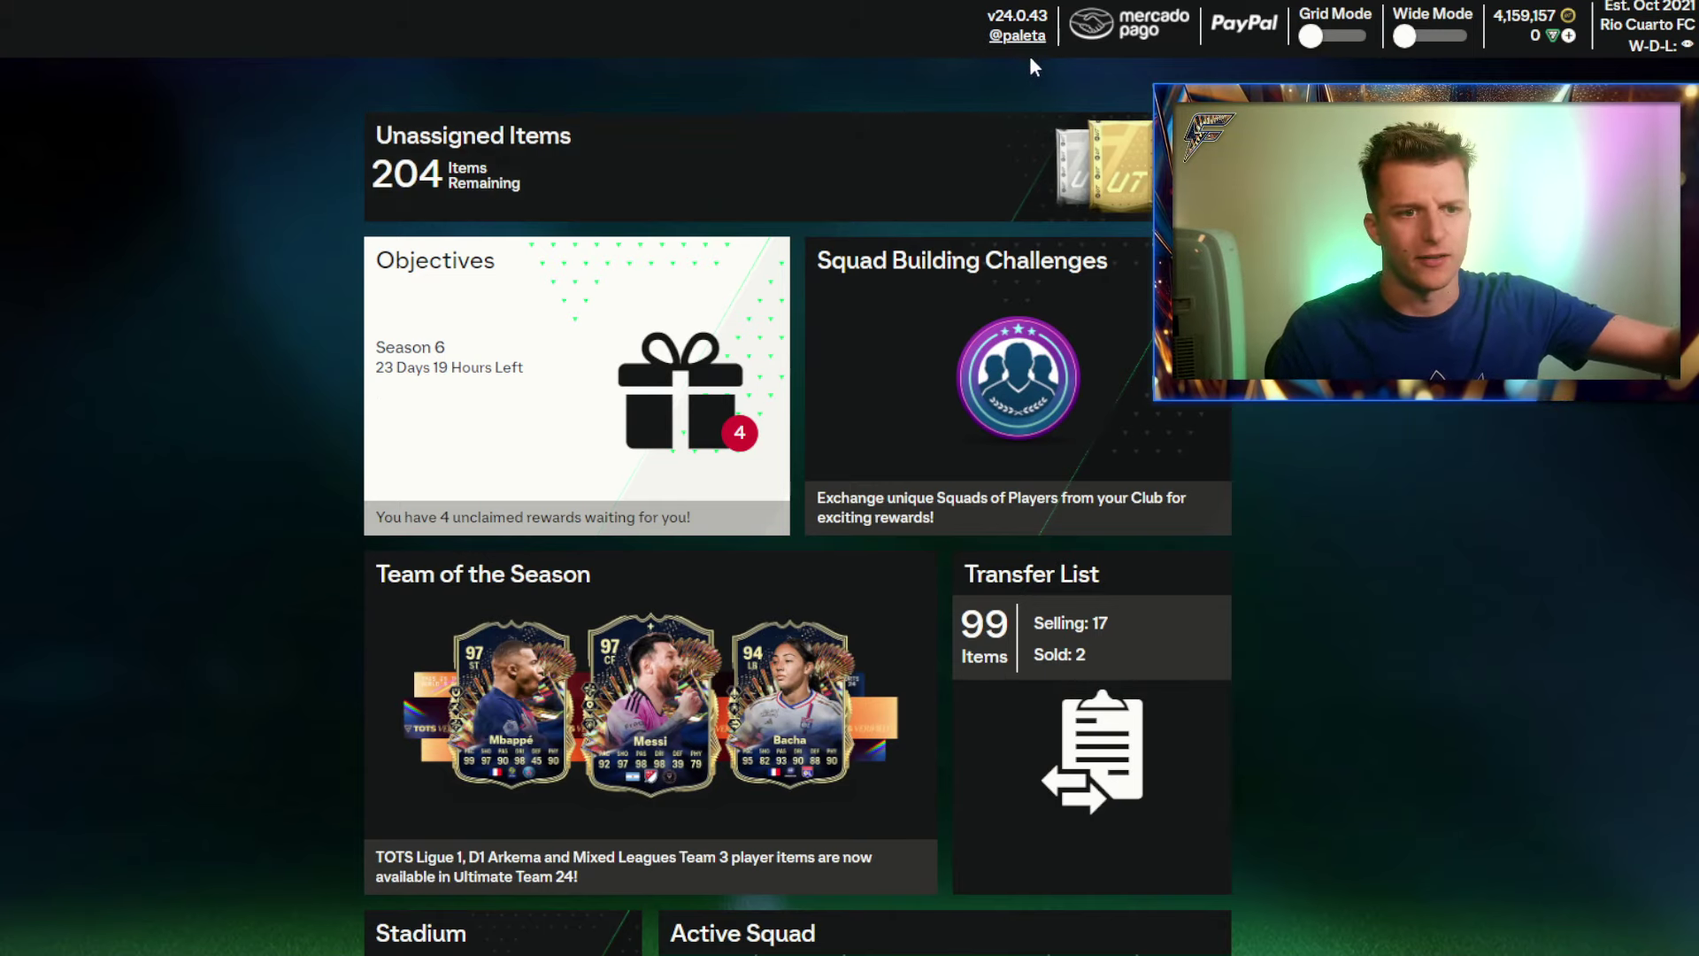
Switch the web app to Wide Mode, then back to the centred layout.
click(1408, 40)
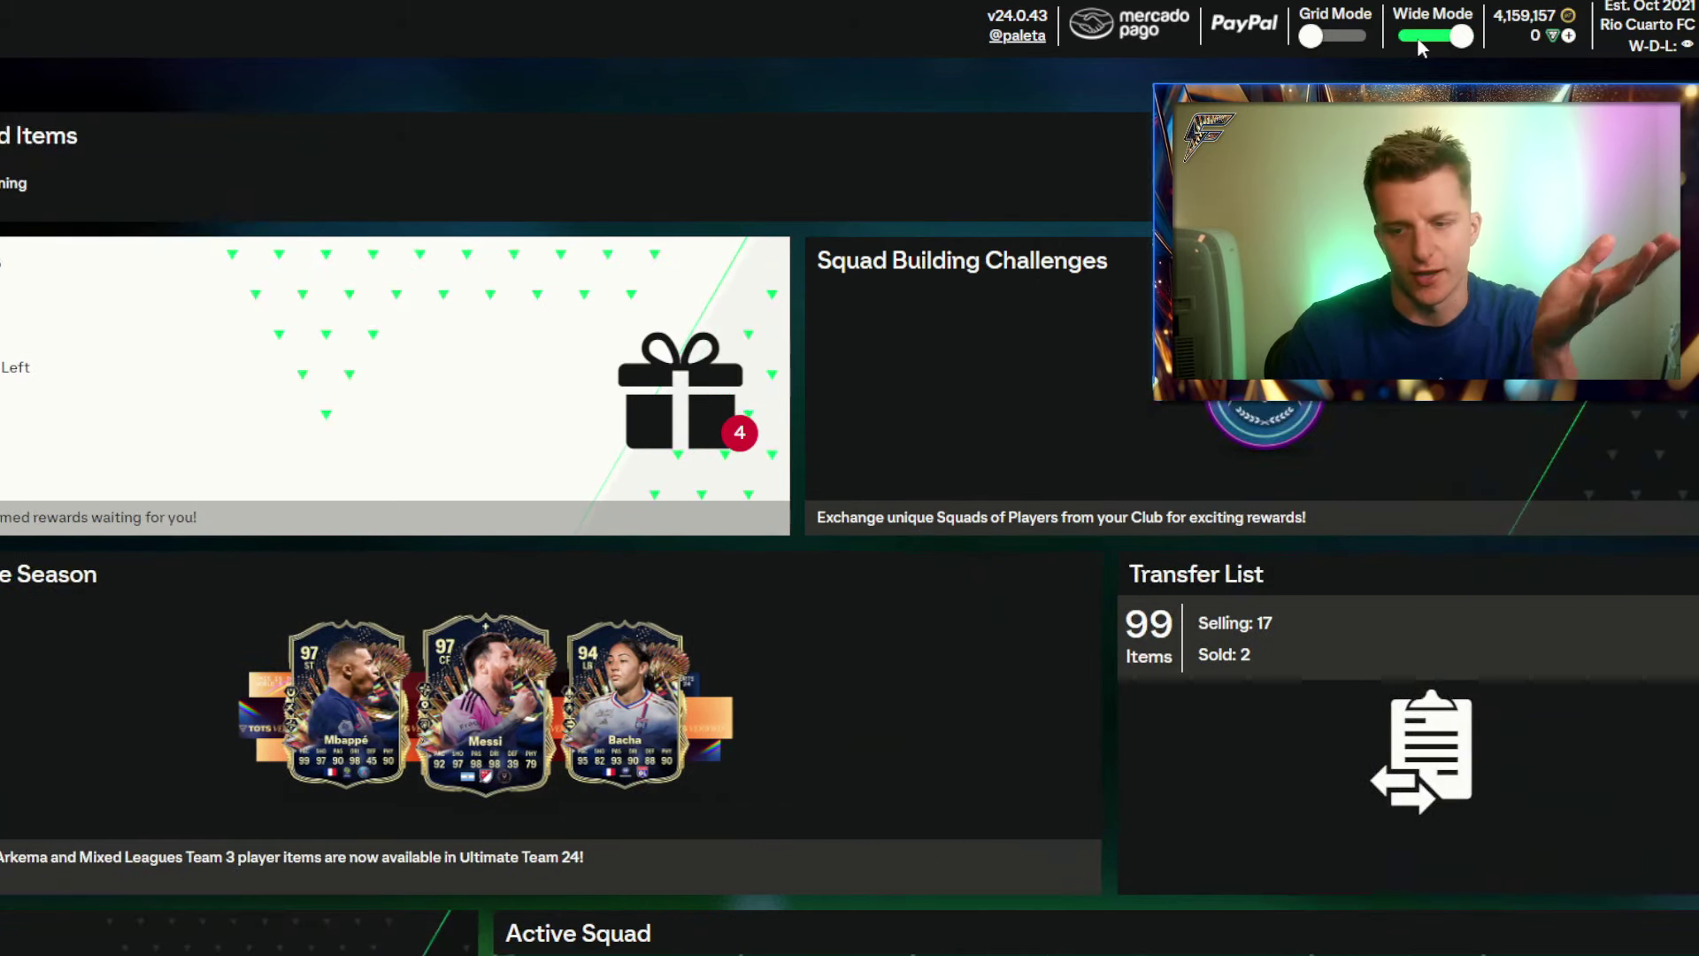
click(1416, 39)
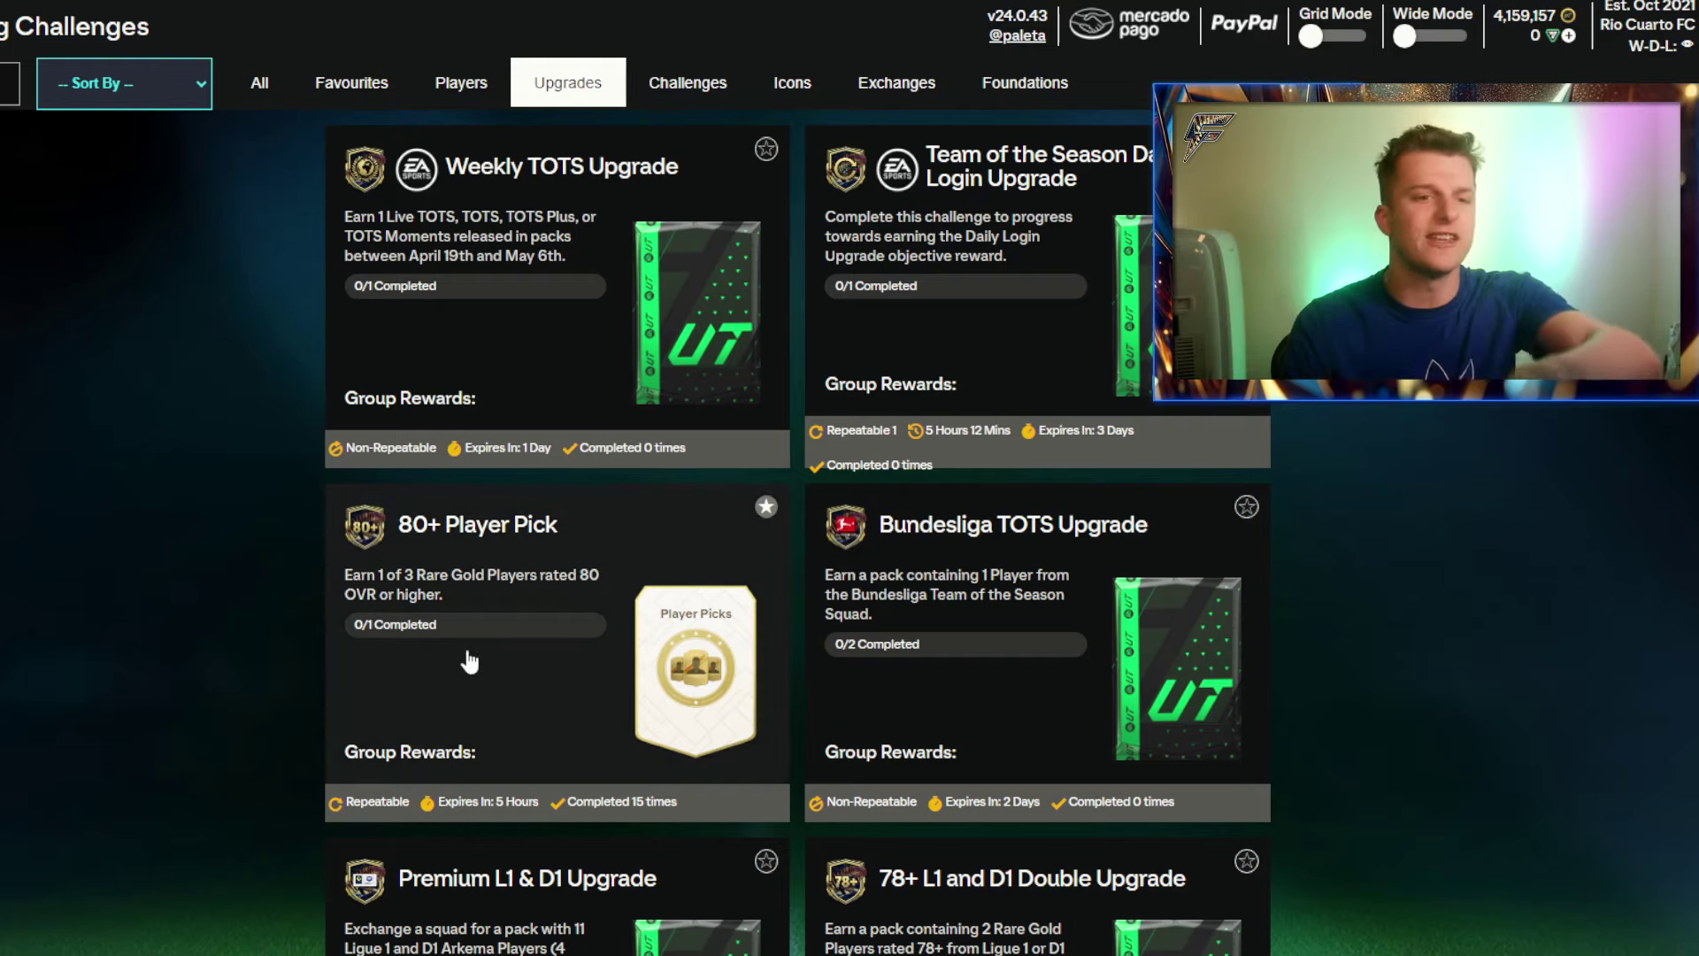
Open the 80+ Player Pick SBC and choose Edit SBC Template.
click(514, 577)
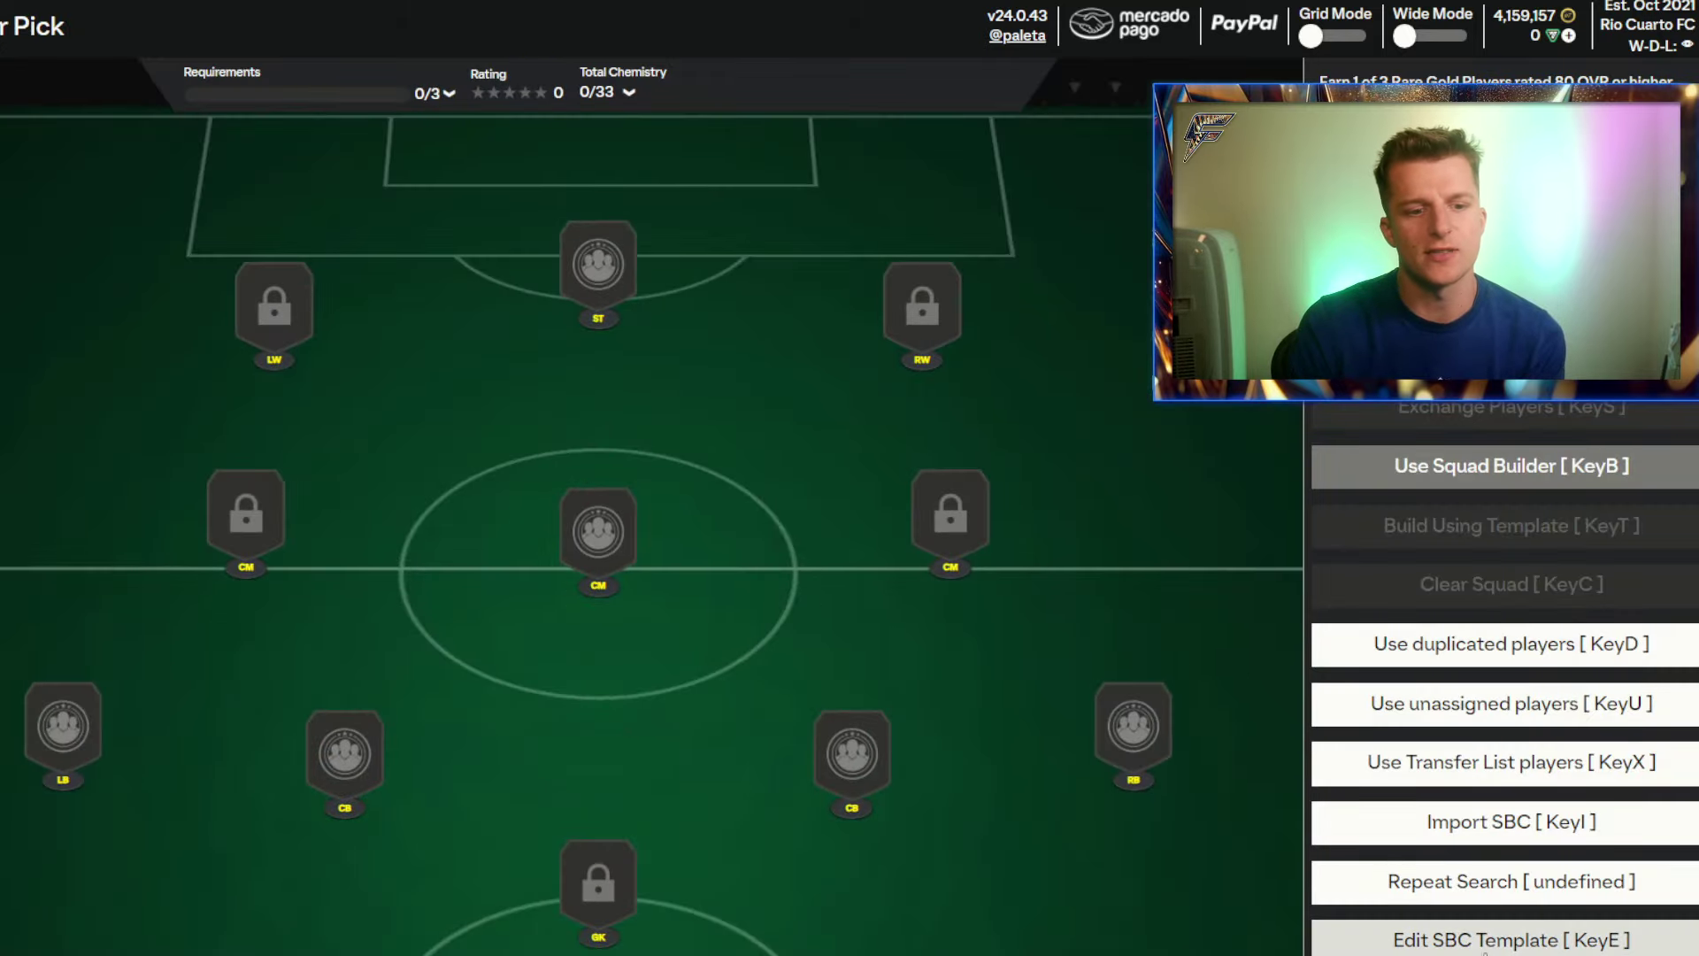
click(1476, 940)
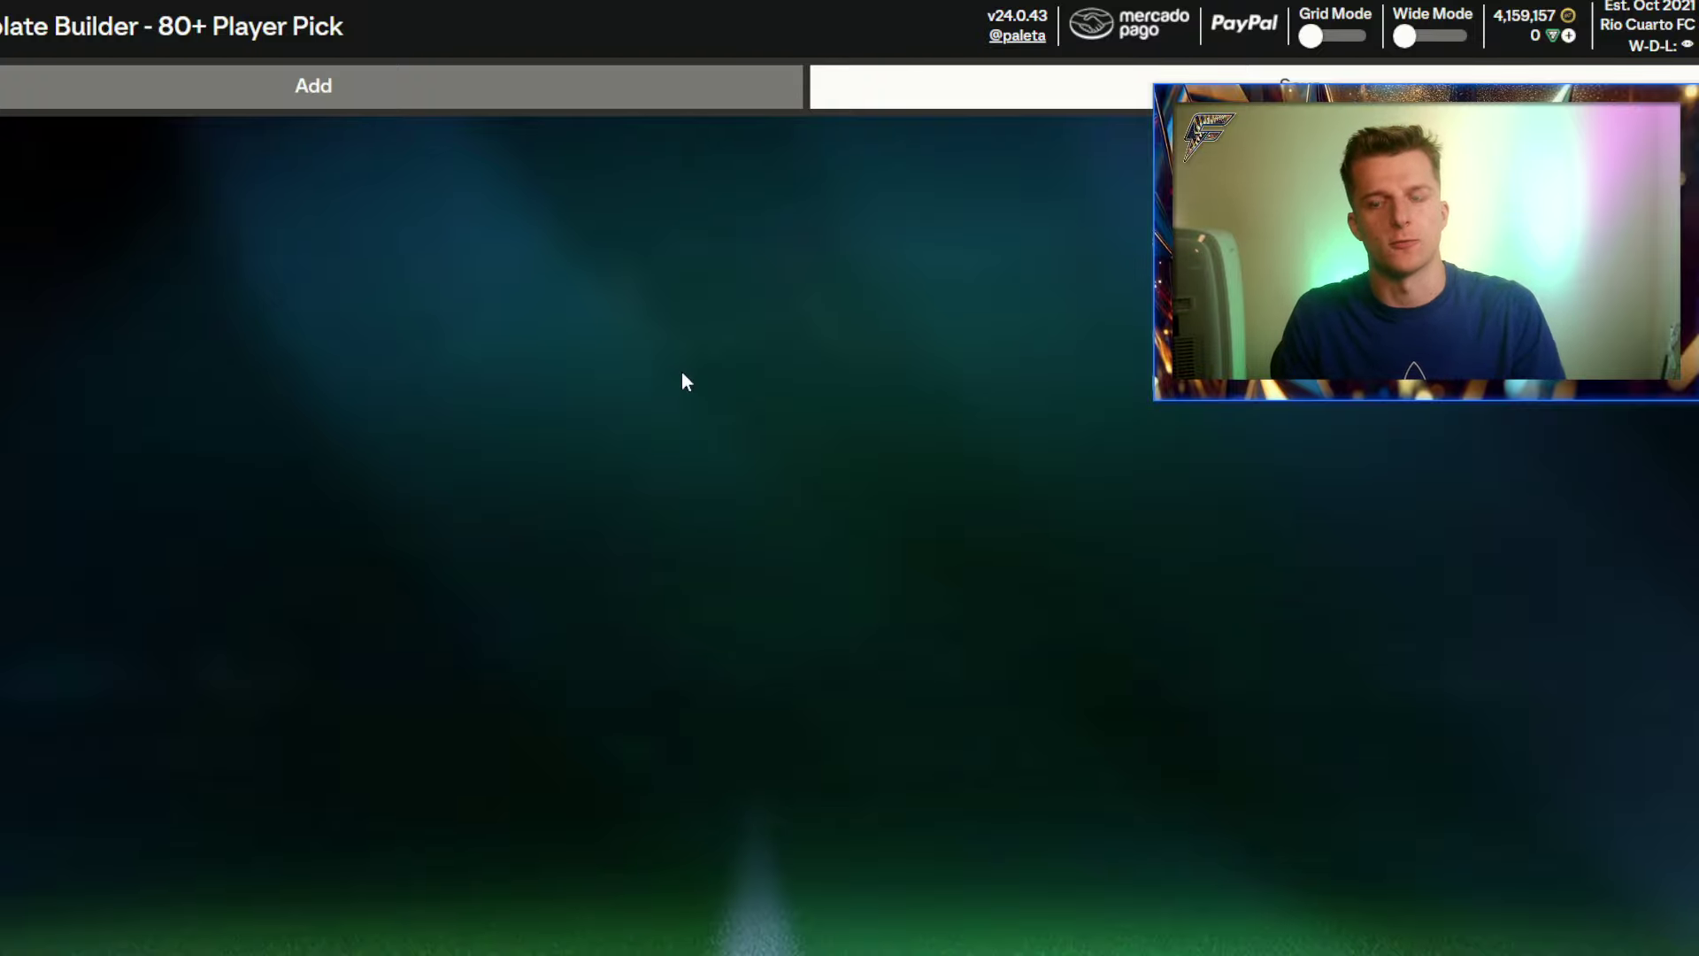
Add a first requirement with max rating 84, Gold, Rare, positions ignored and non-important leagues only.
click(310, 97)
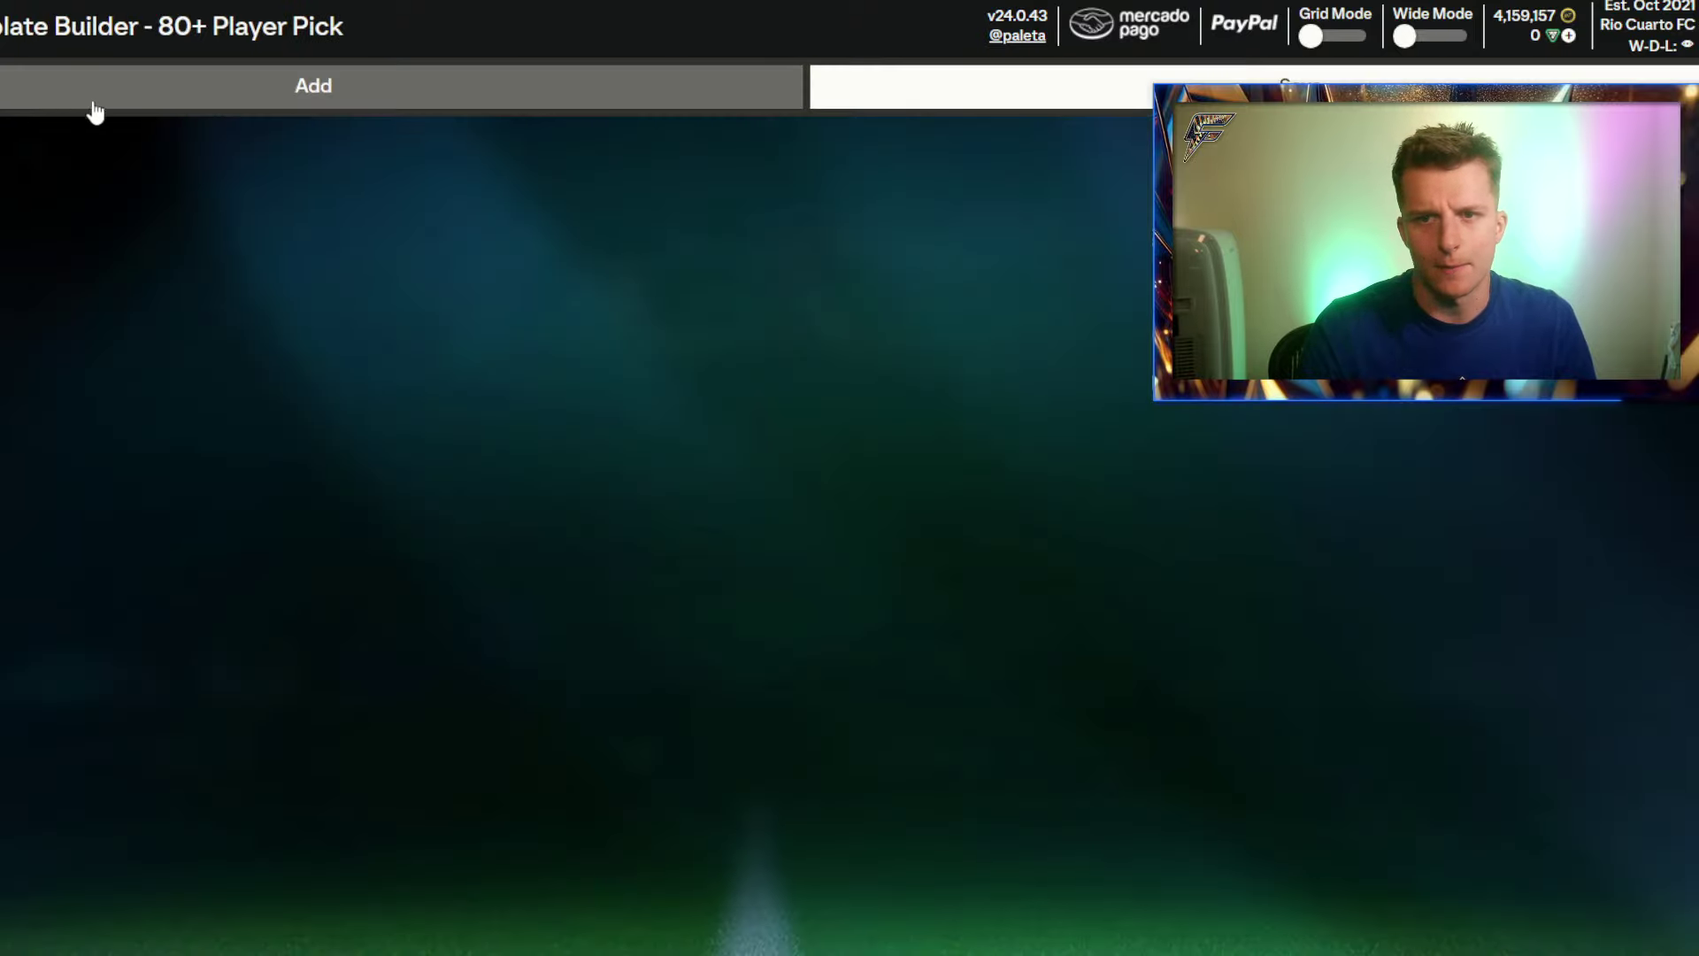
click(133, 106)
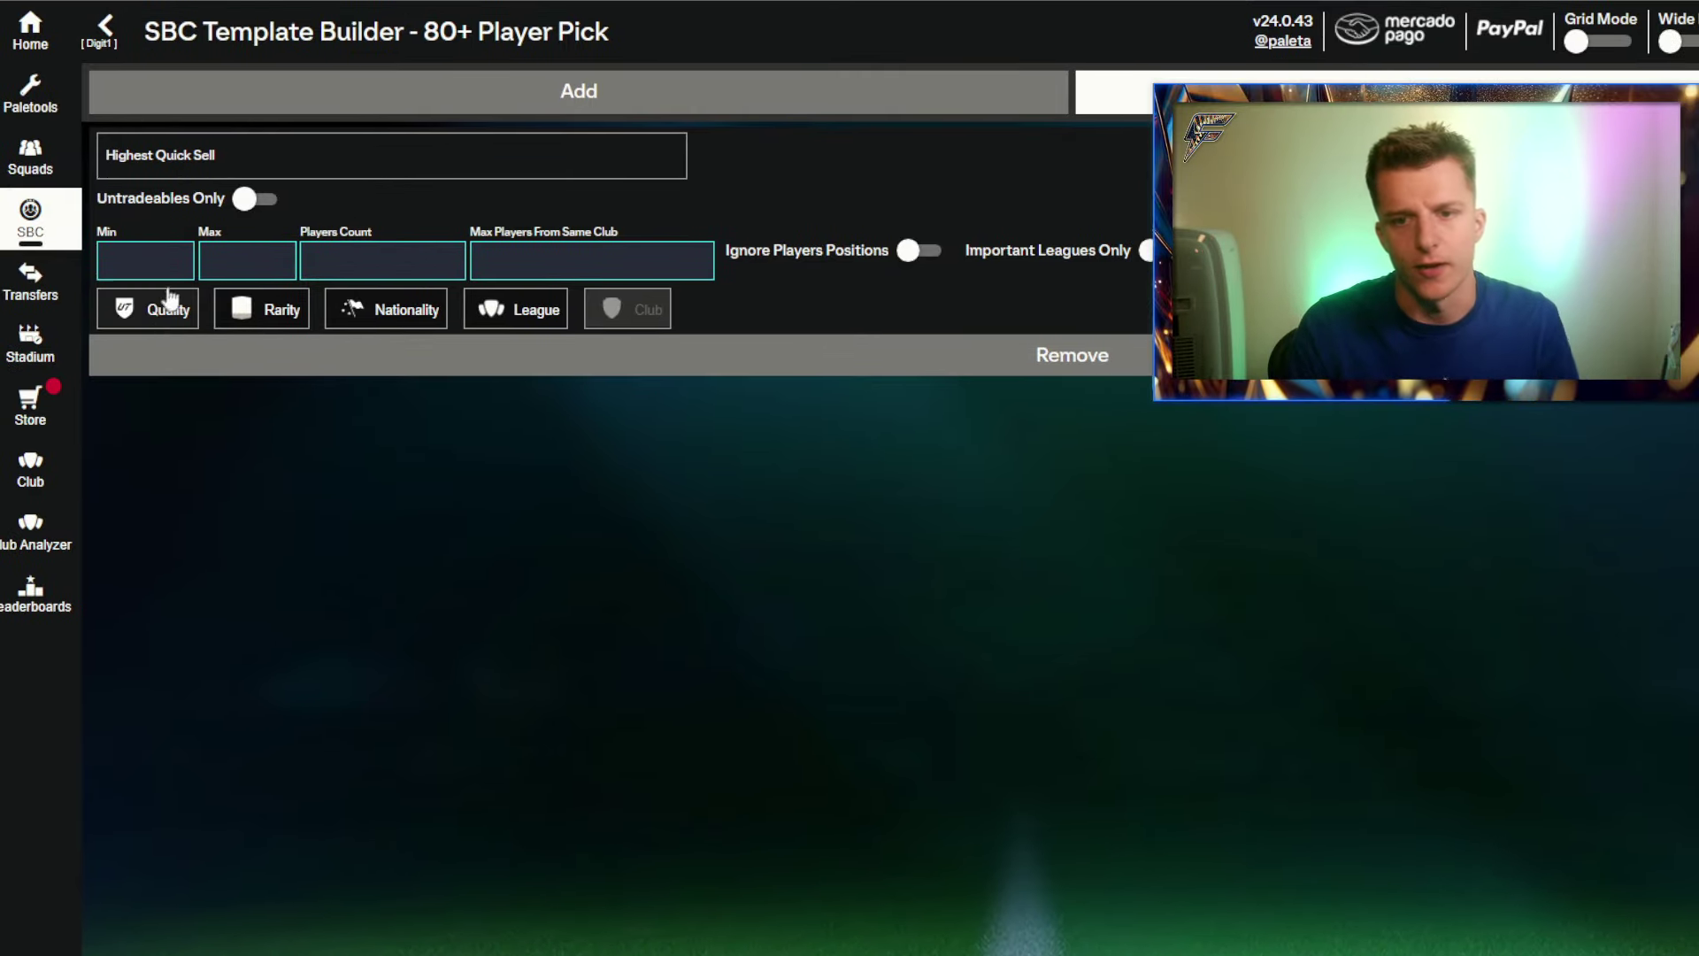
click(233, 259)
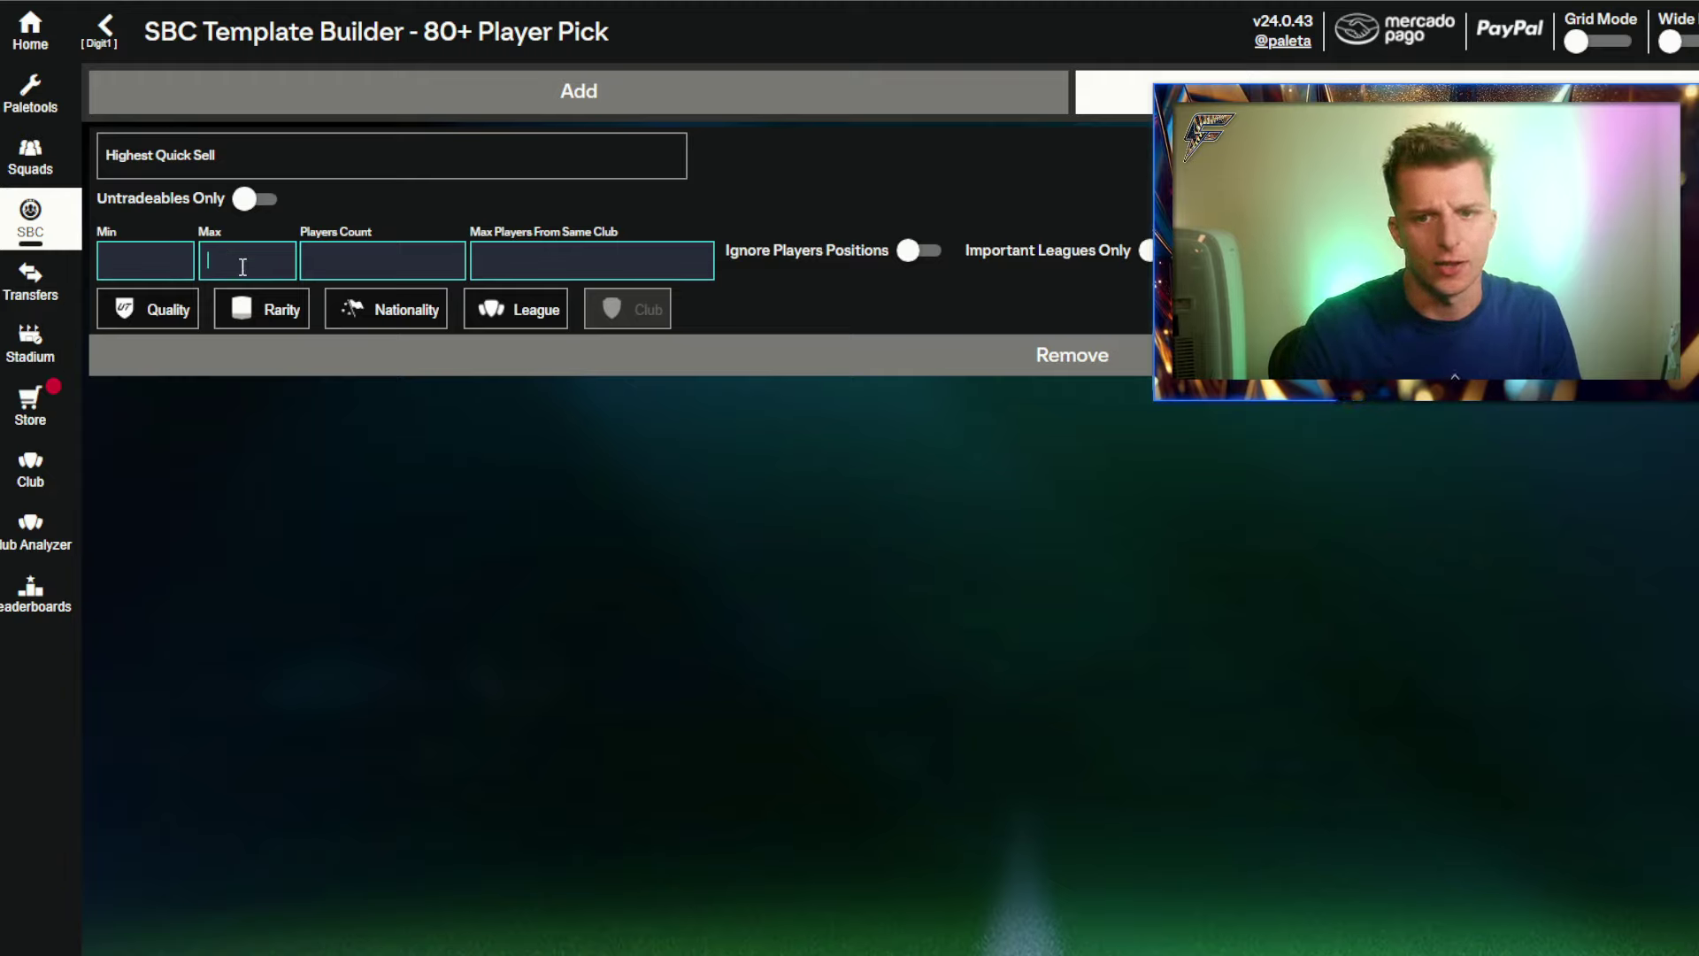
text(83)
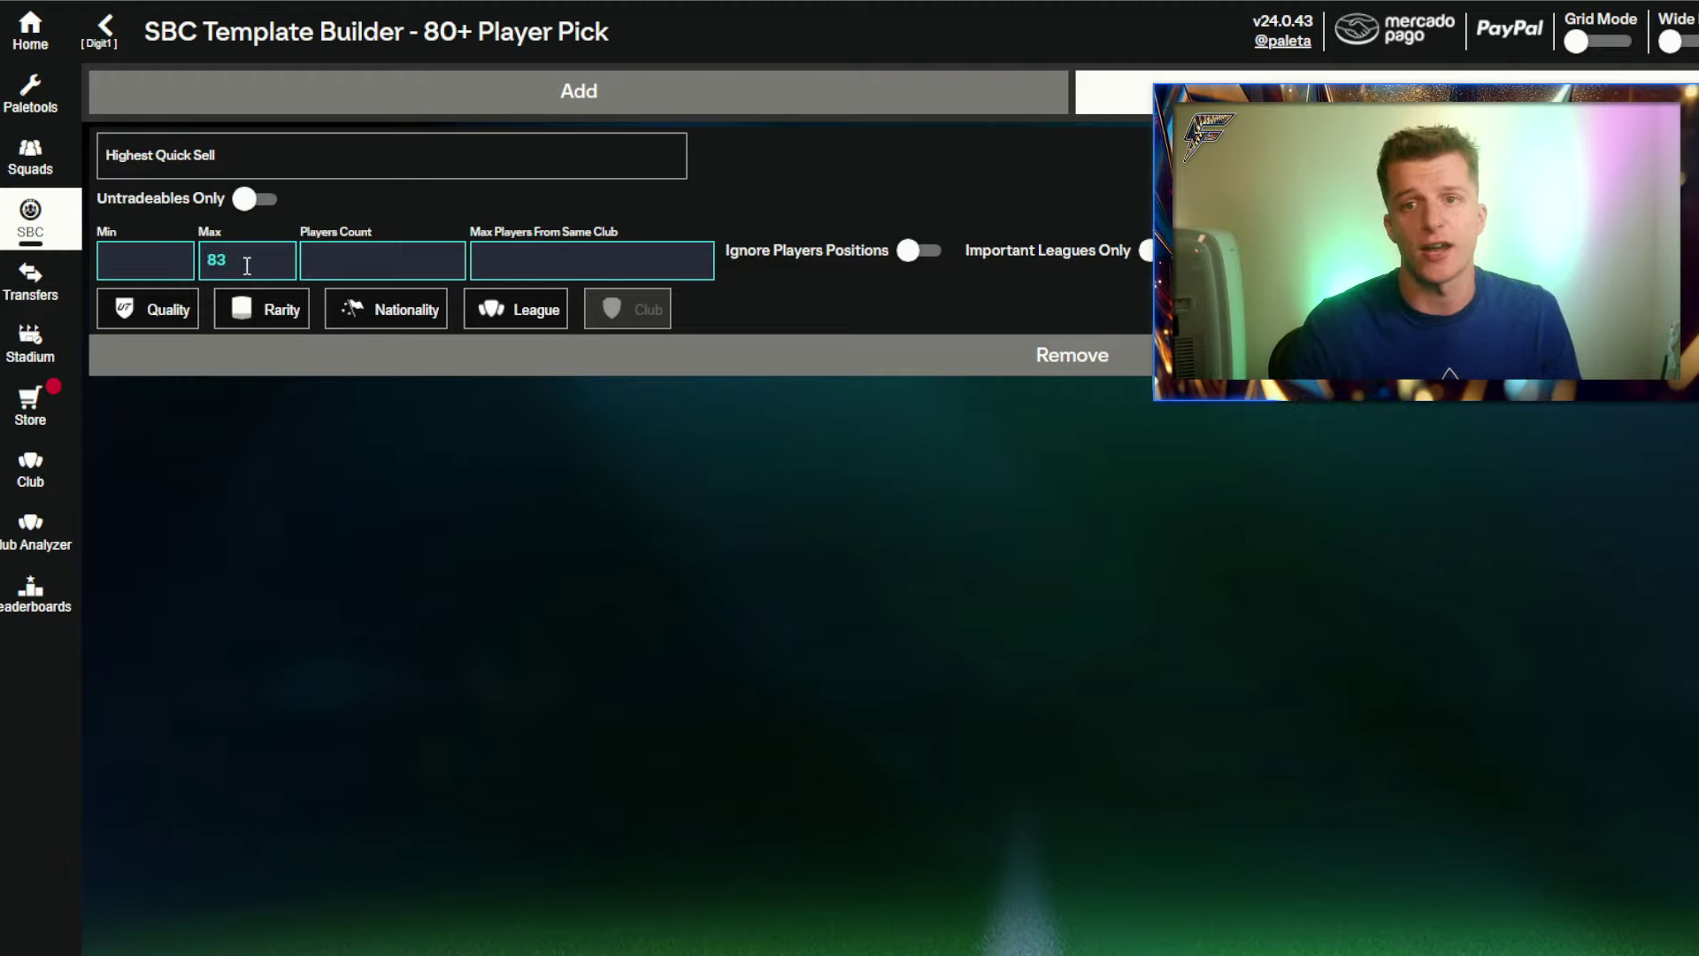
key(BackSpace)
text(4)
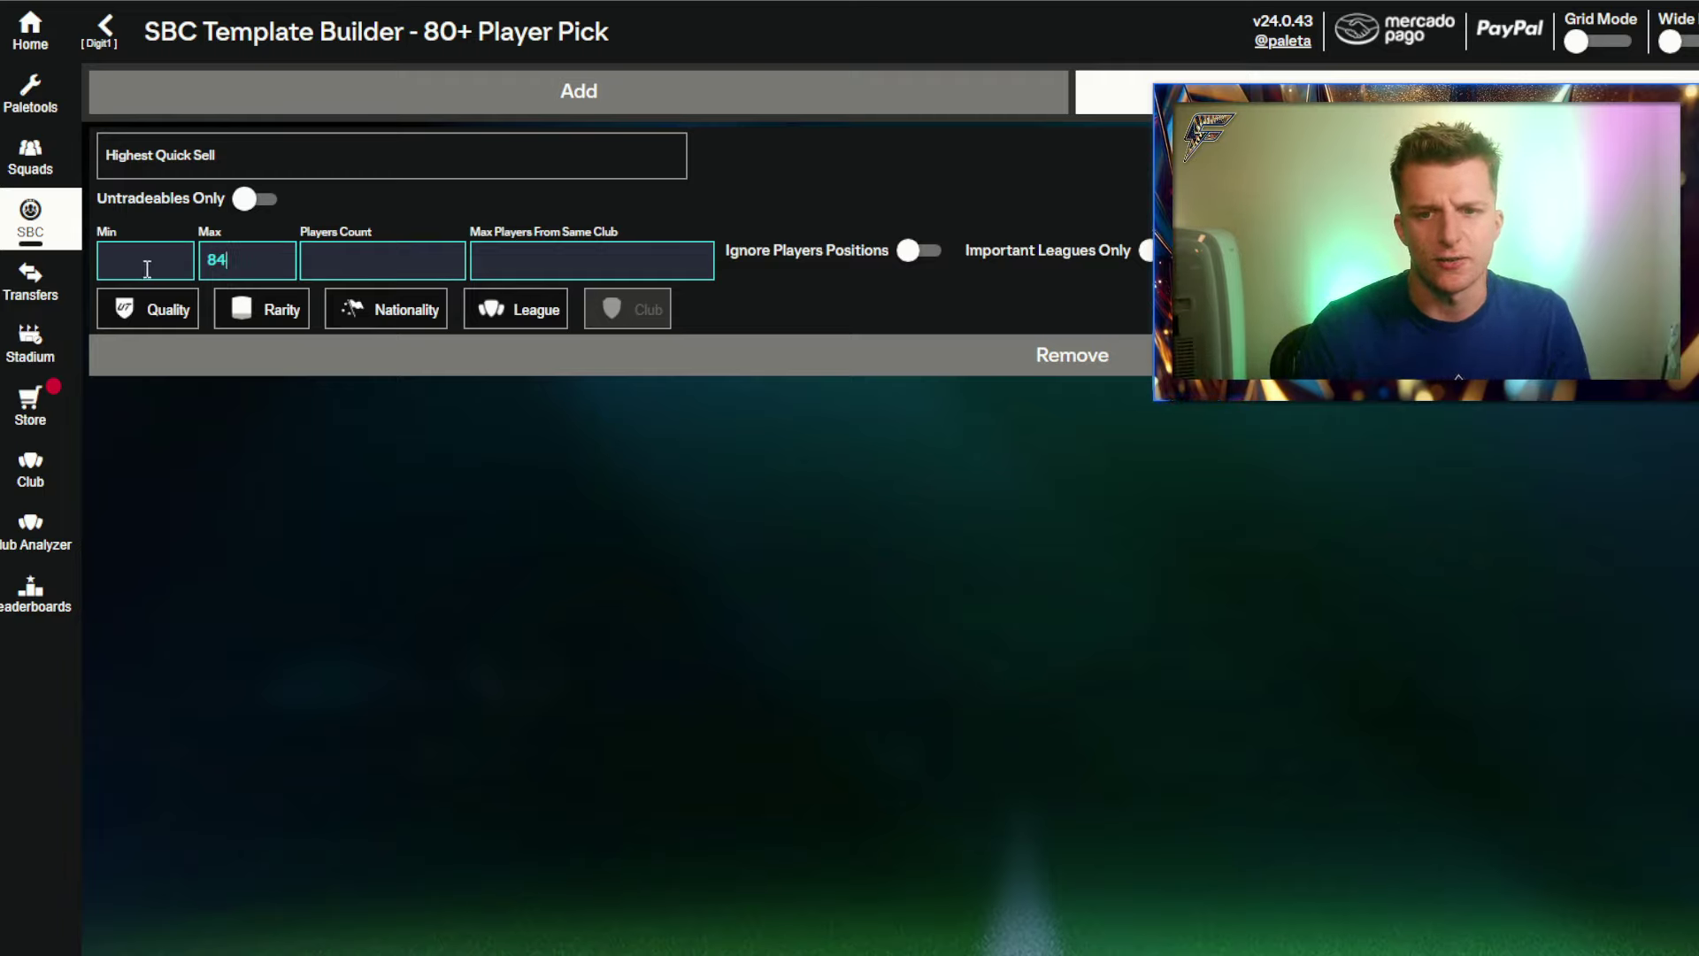
text(75)
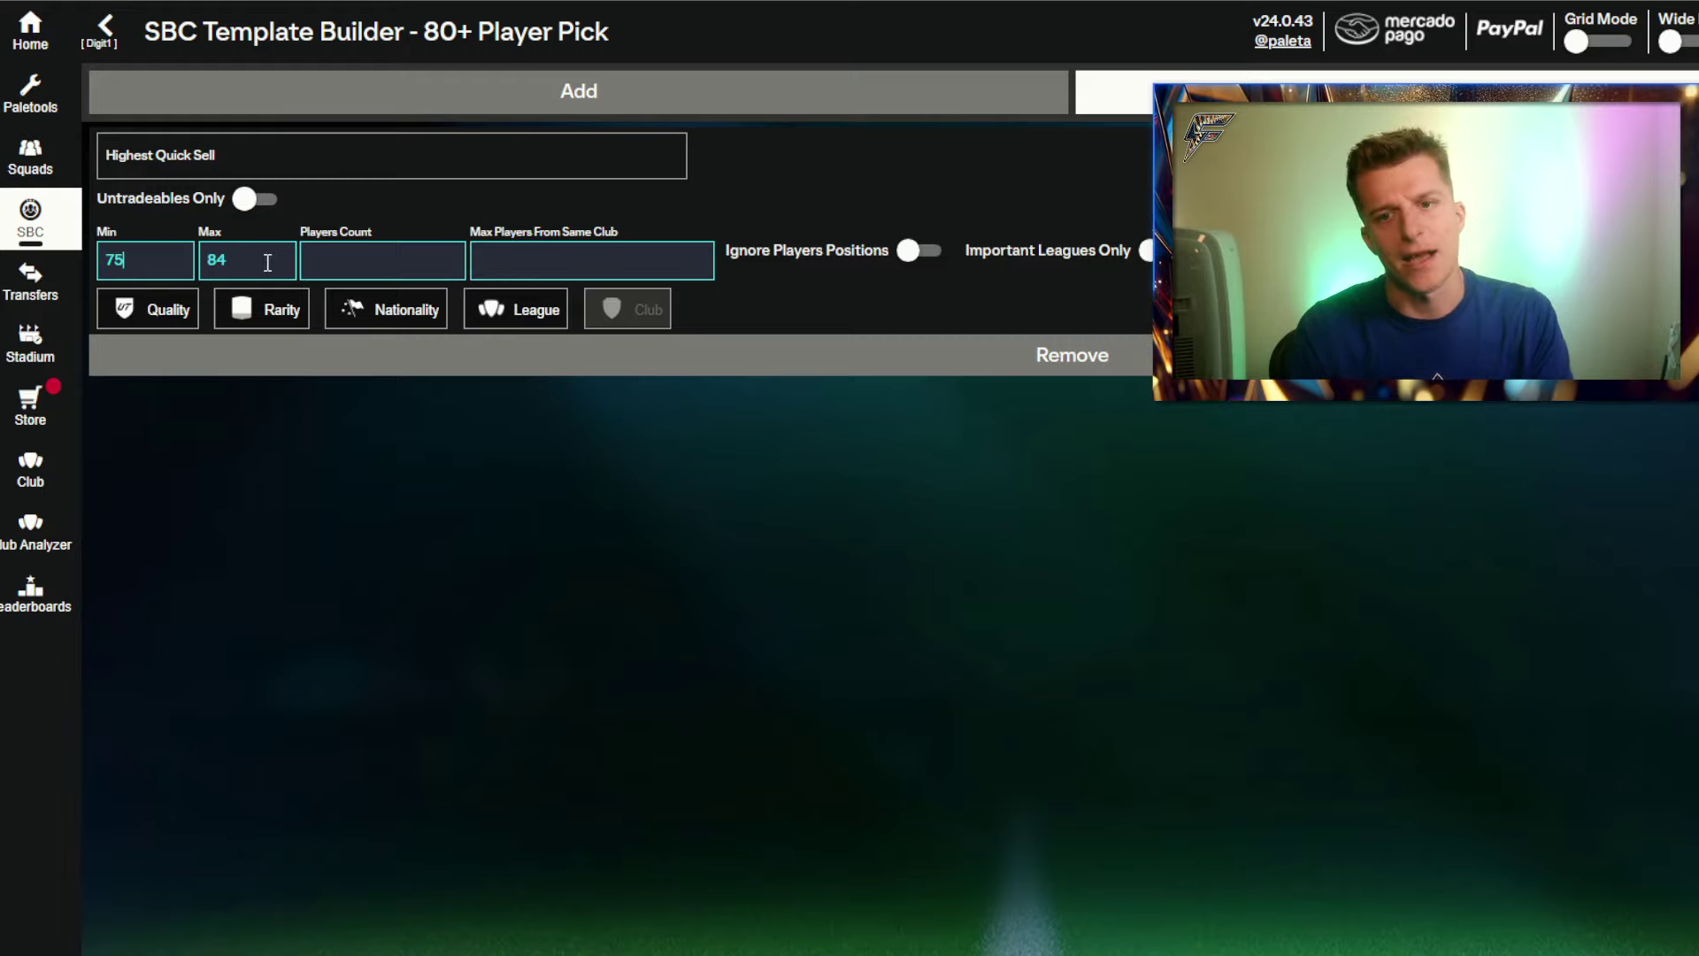
click(159, 314)
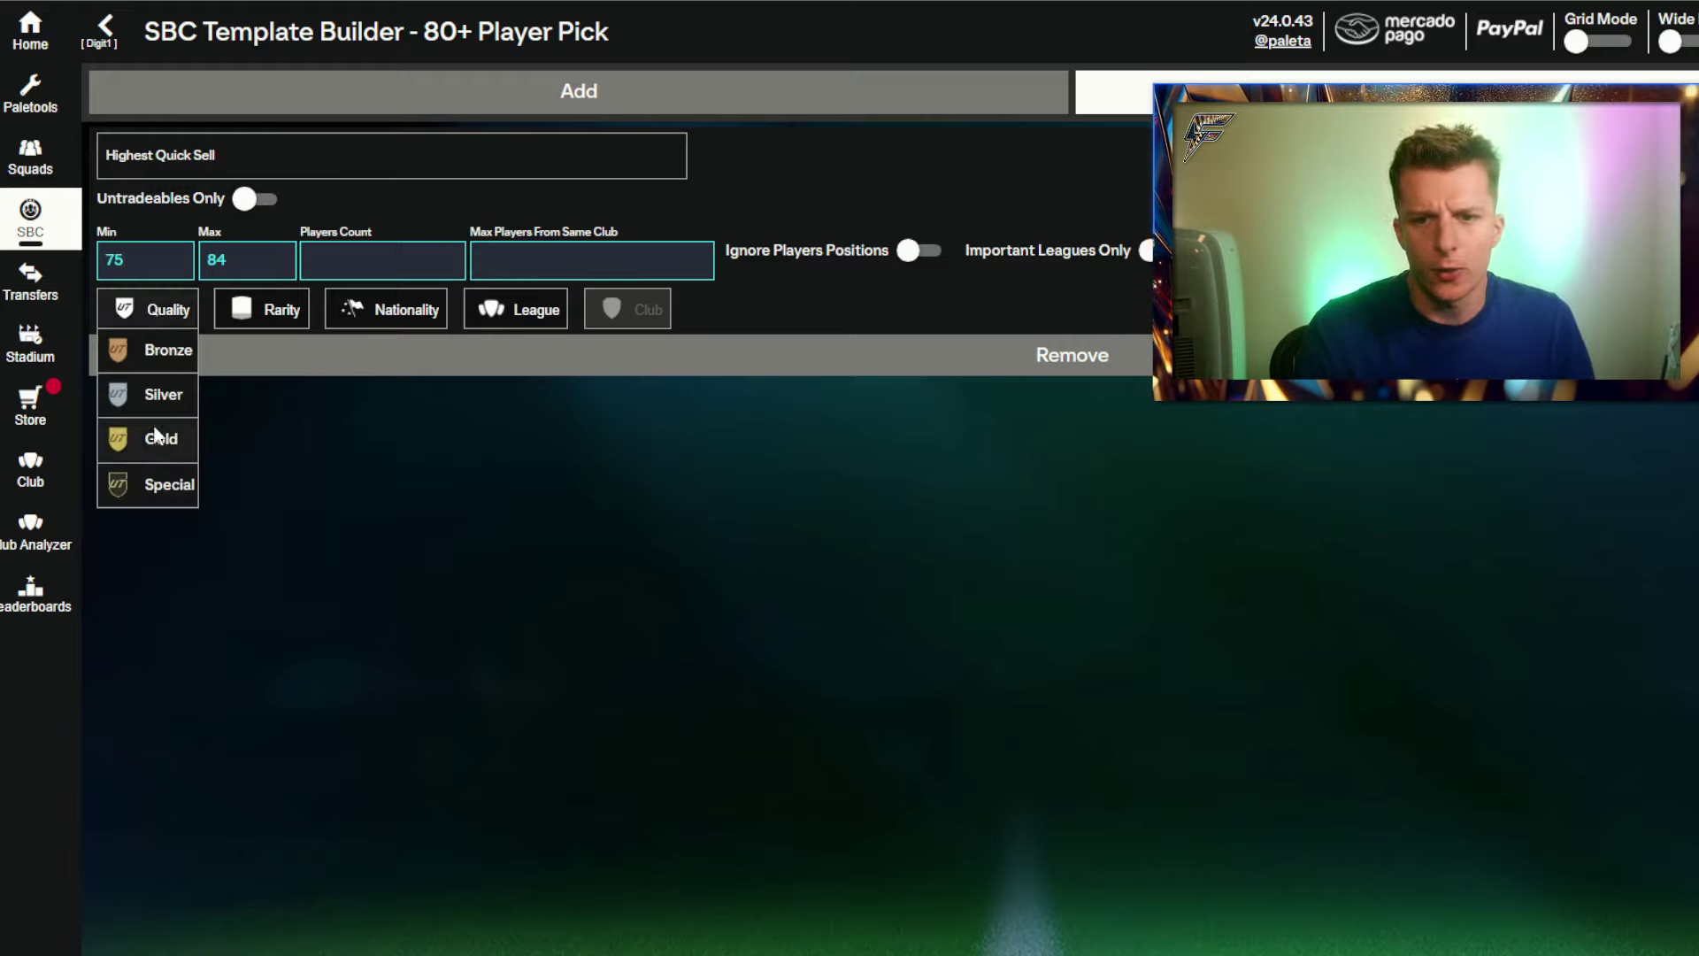
click(153, 429)
click(281, 309)
click(300, 398)
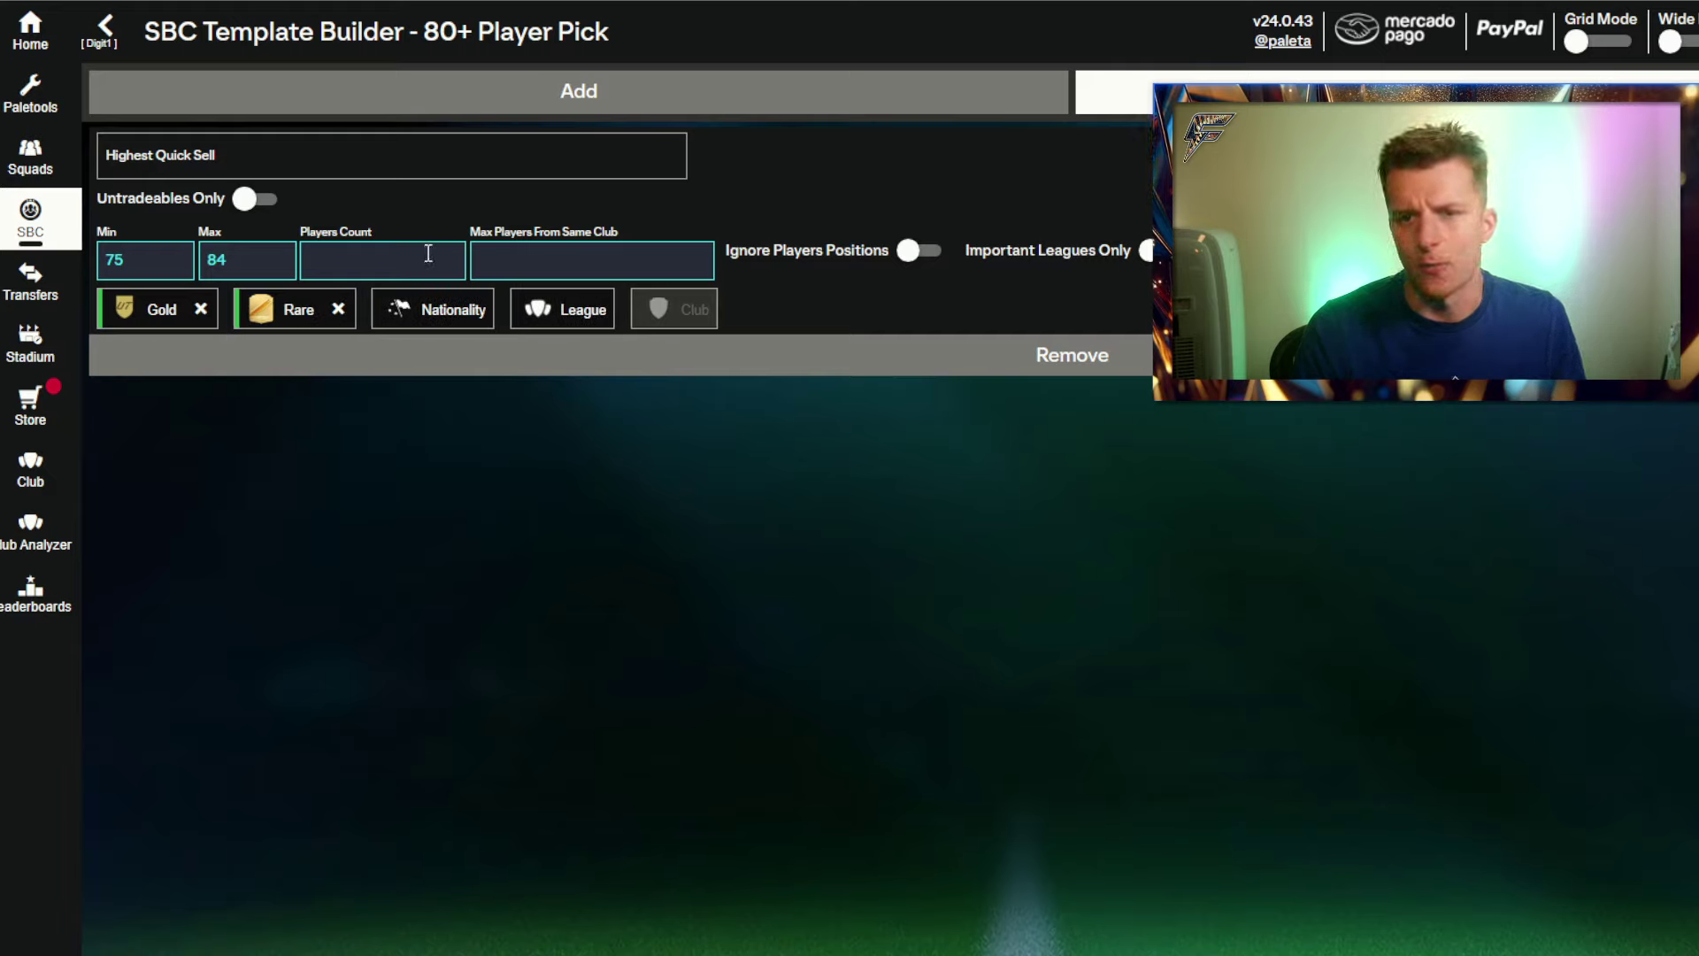
text(1)
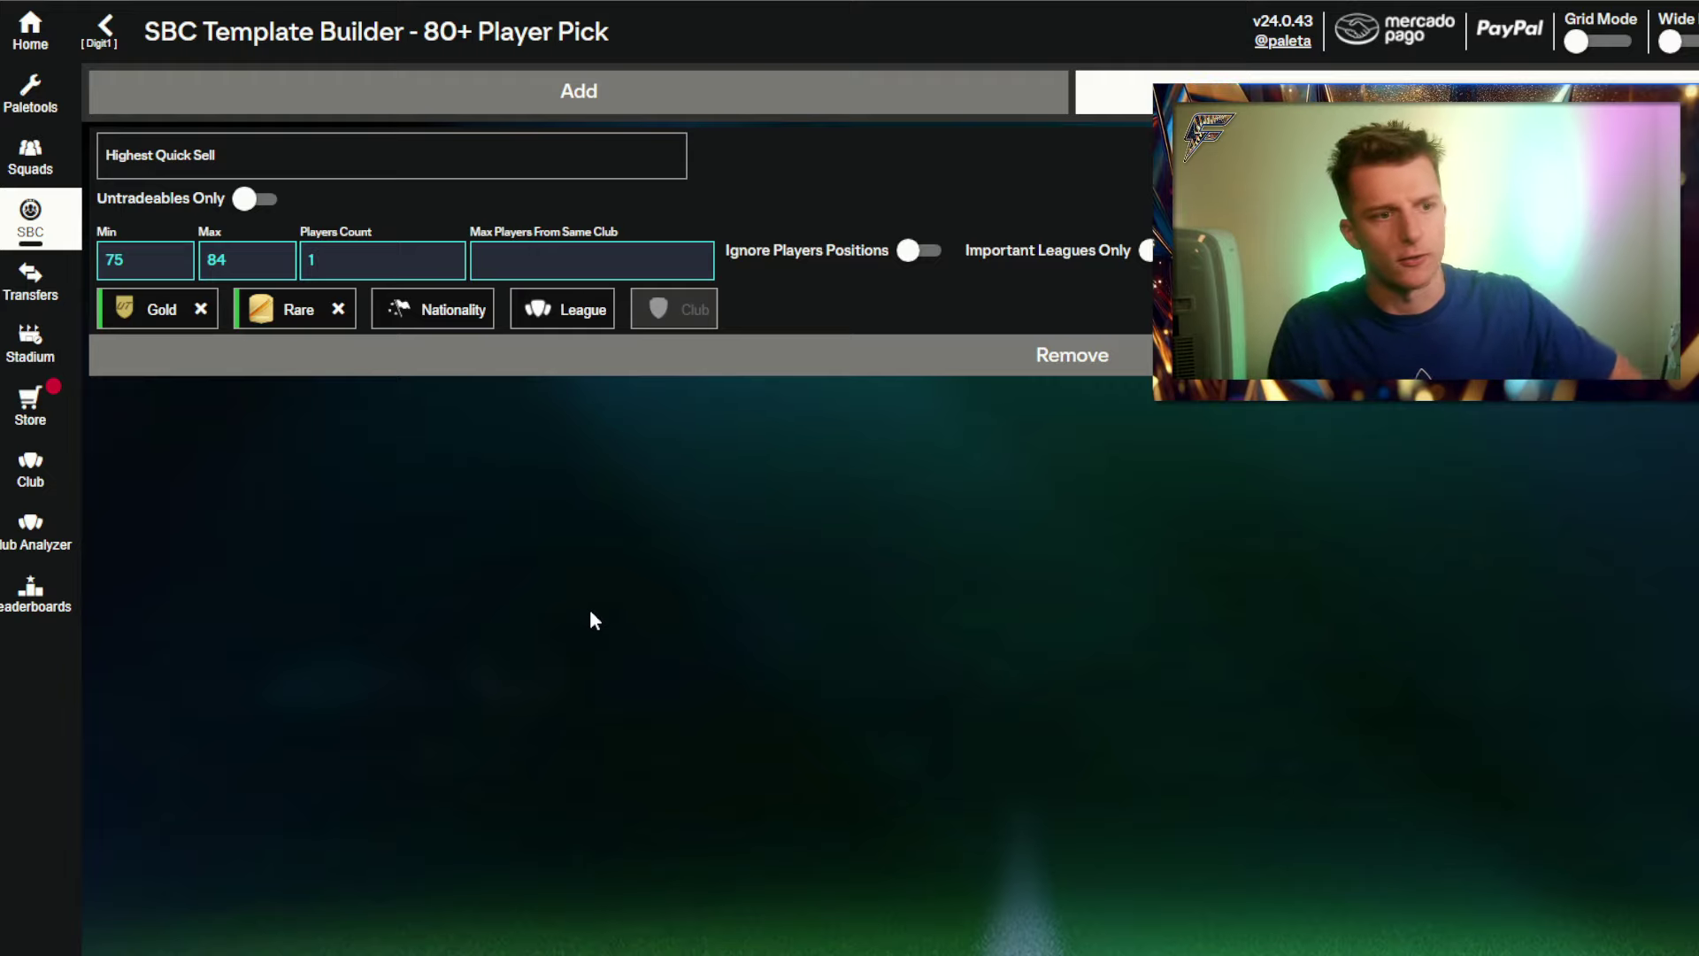
click(923, 254)
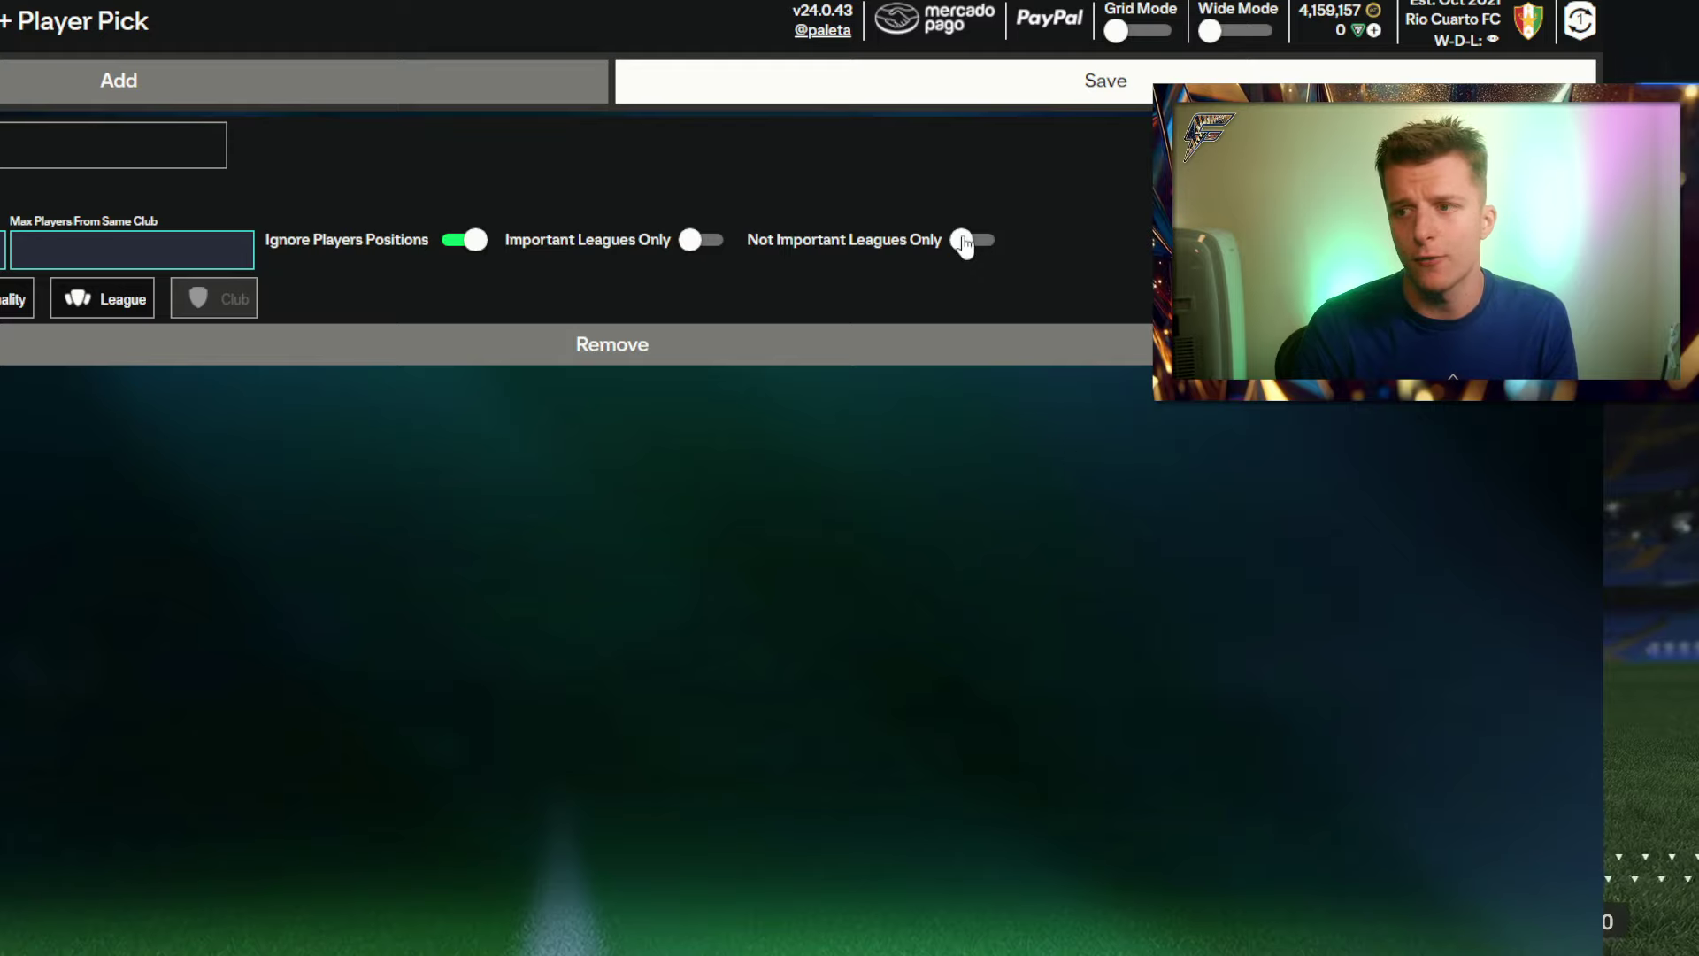
click(964, 241)
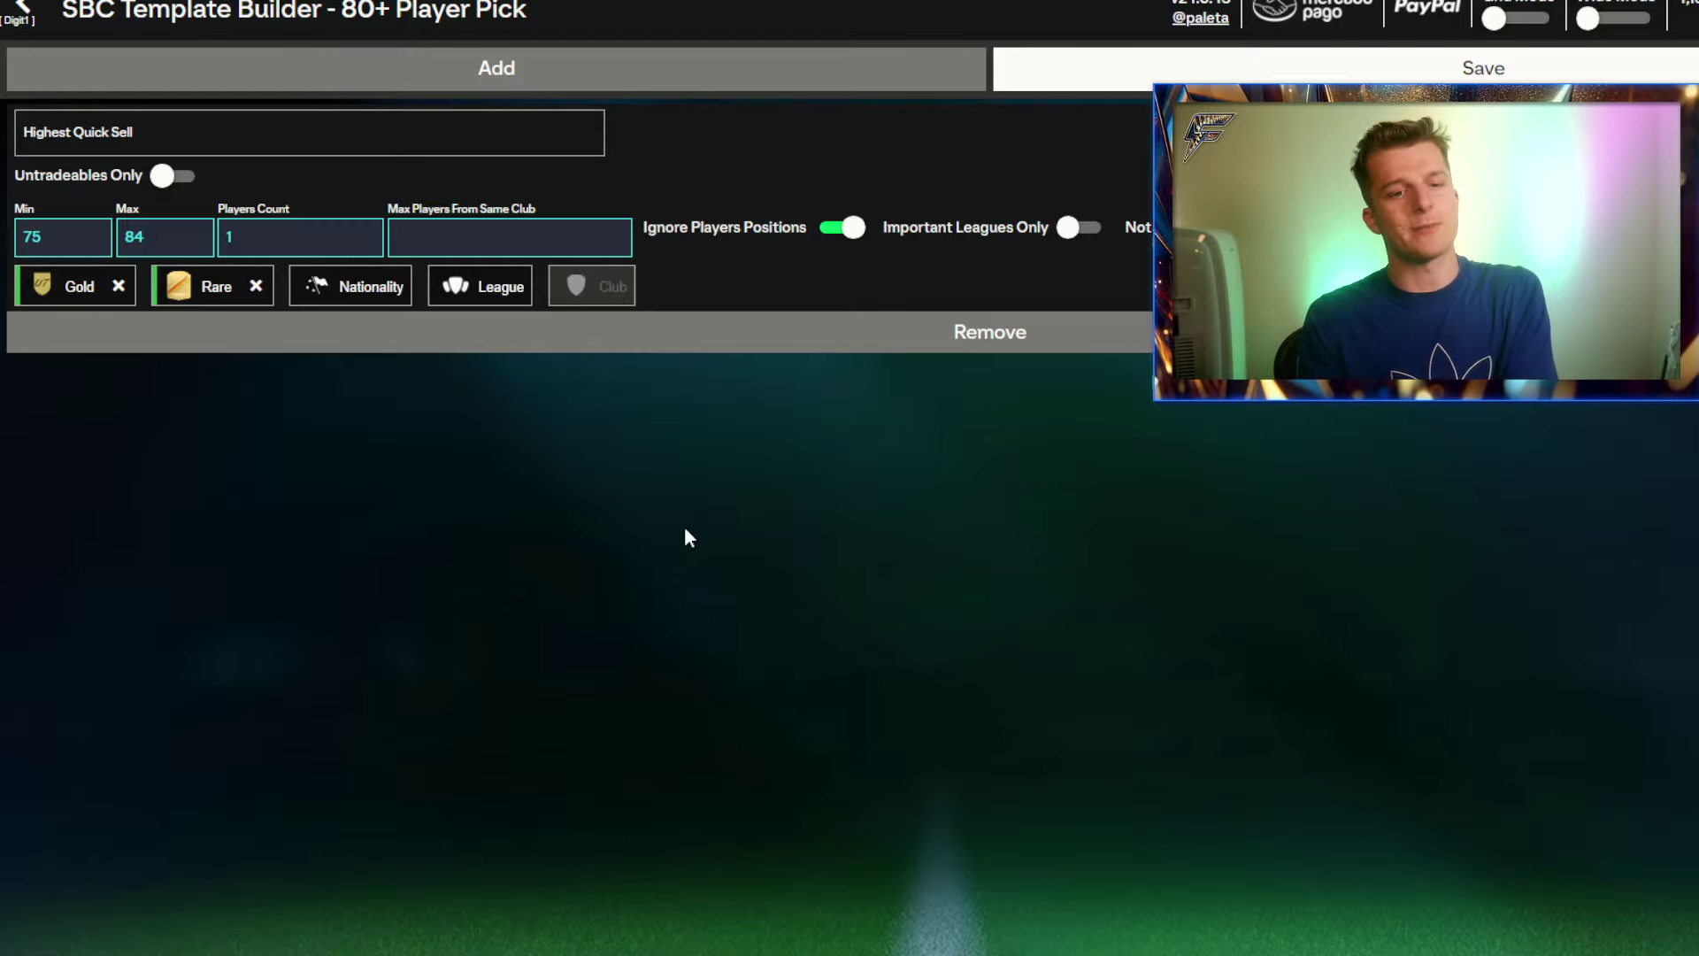
Add a second block for 5 Gold Common players rated 75–84, ignoring positions, and save.
click(385, 81)
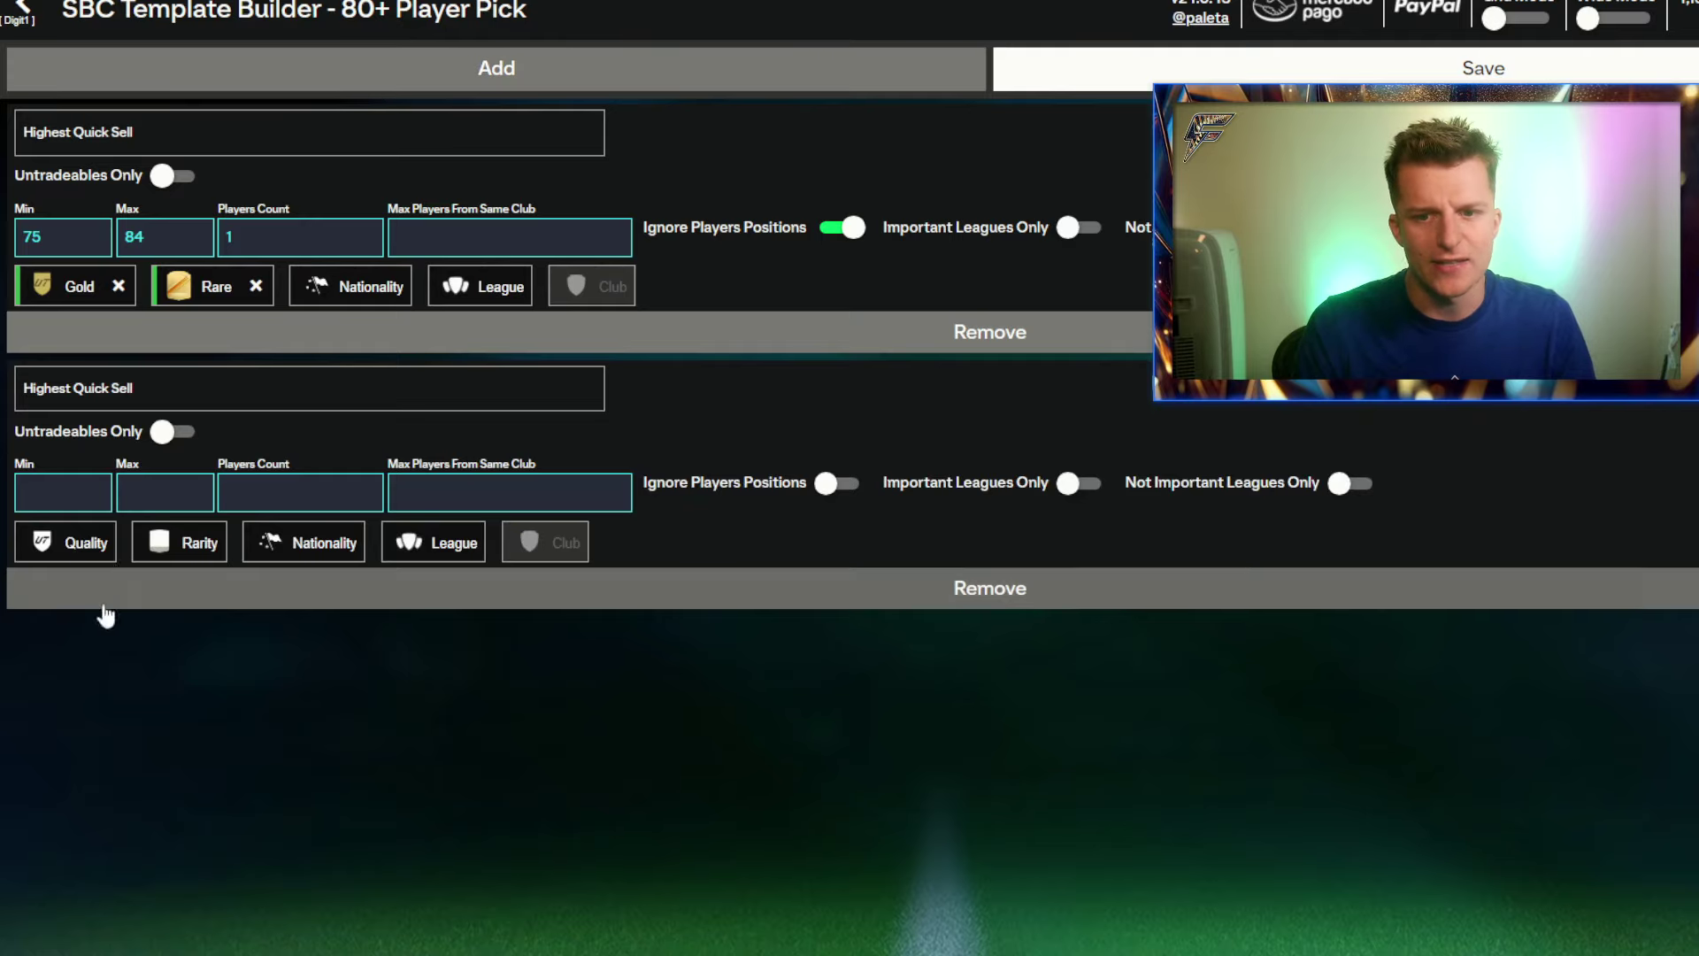
click(58, 479)
text(75)
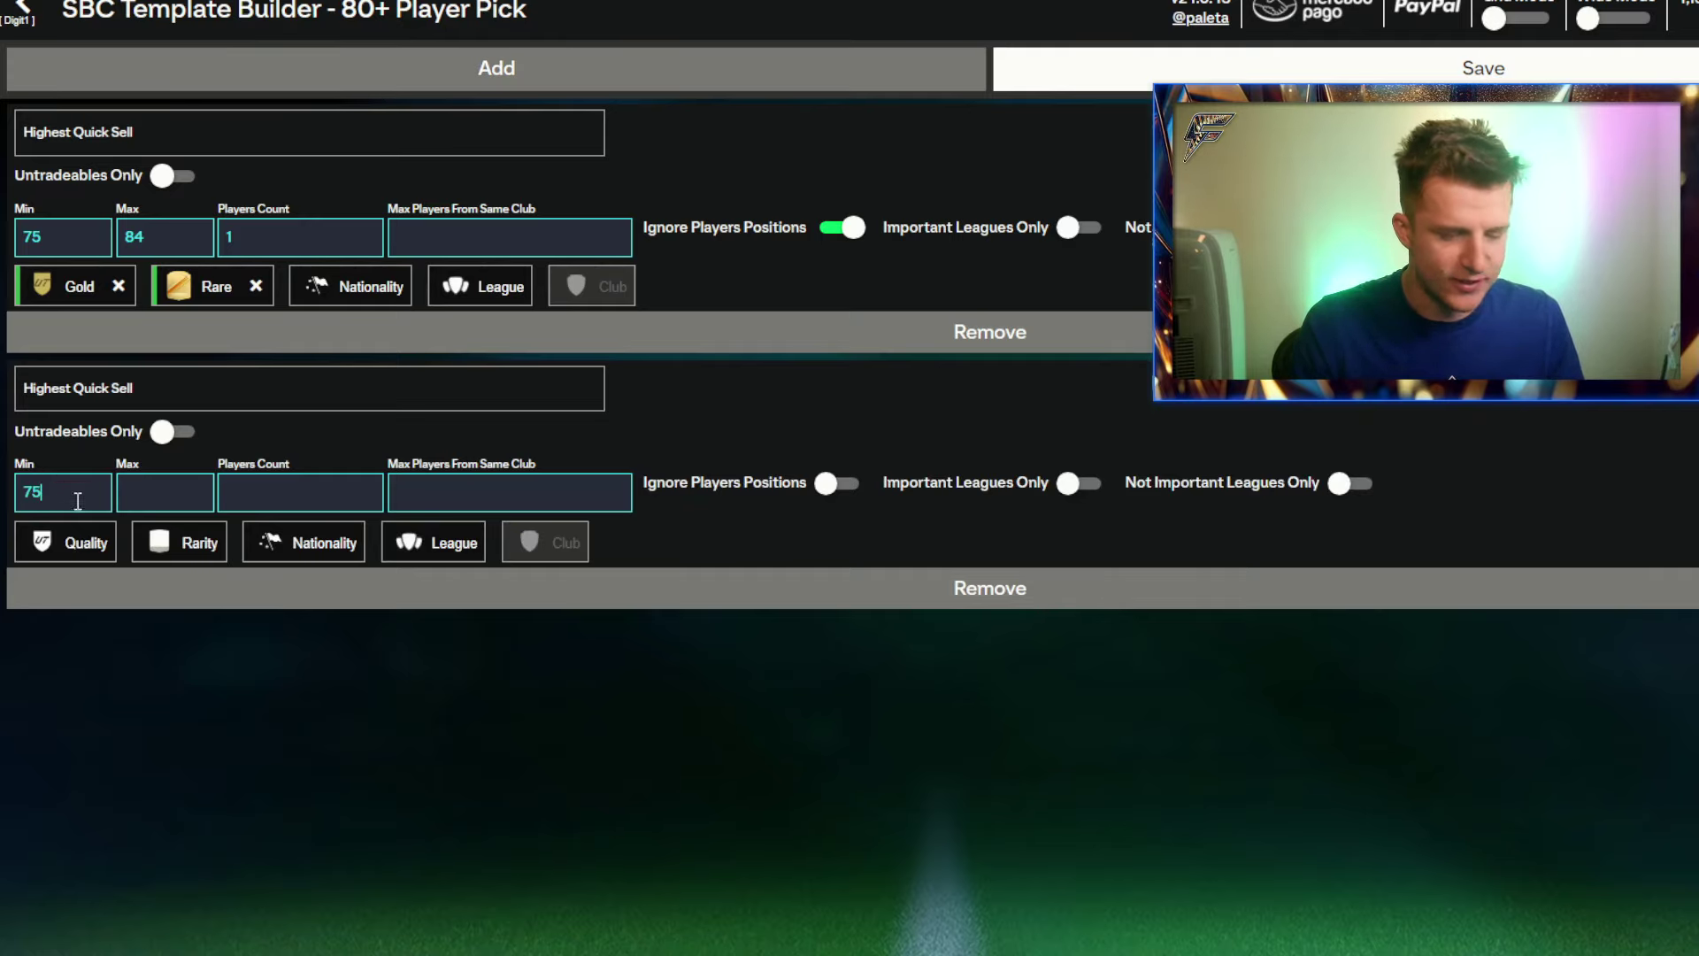
click(167, 504)
text(8)
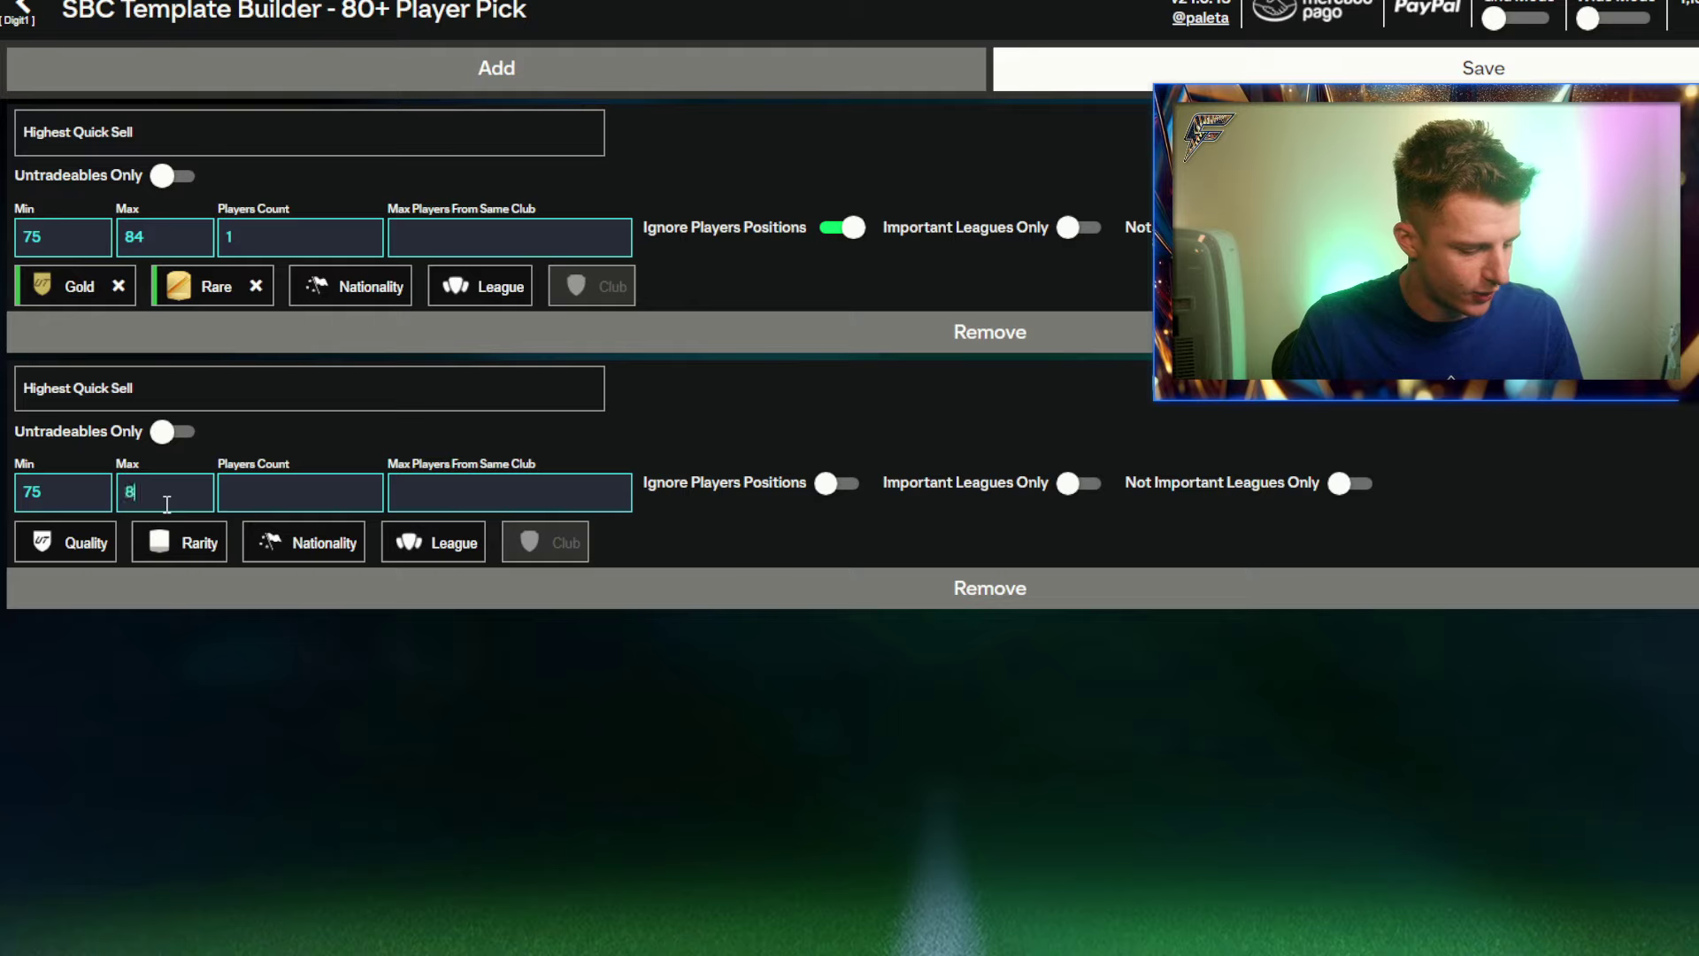
text(4)
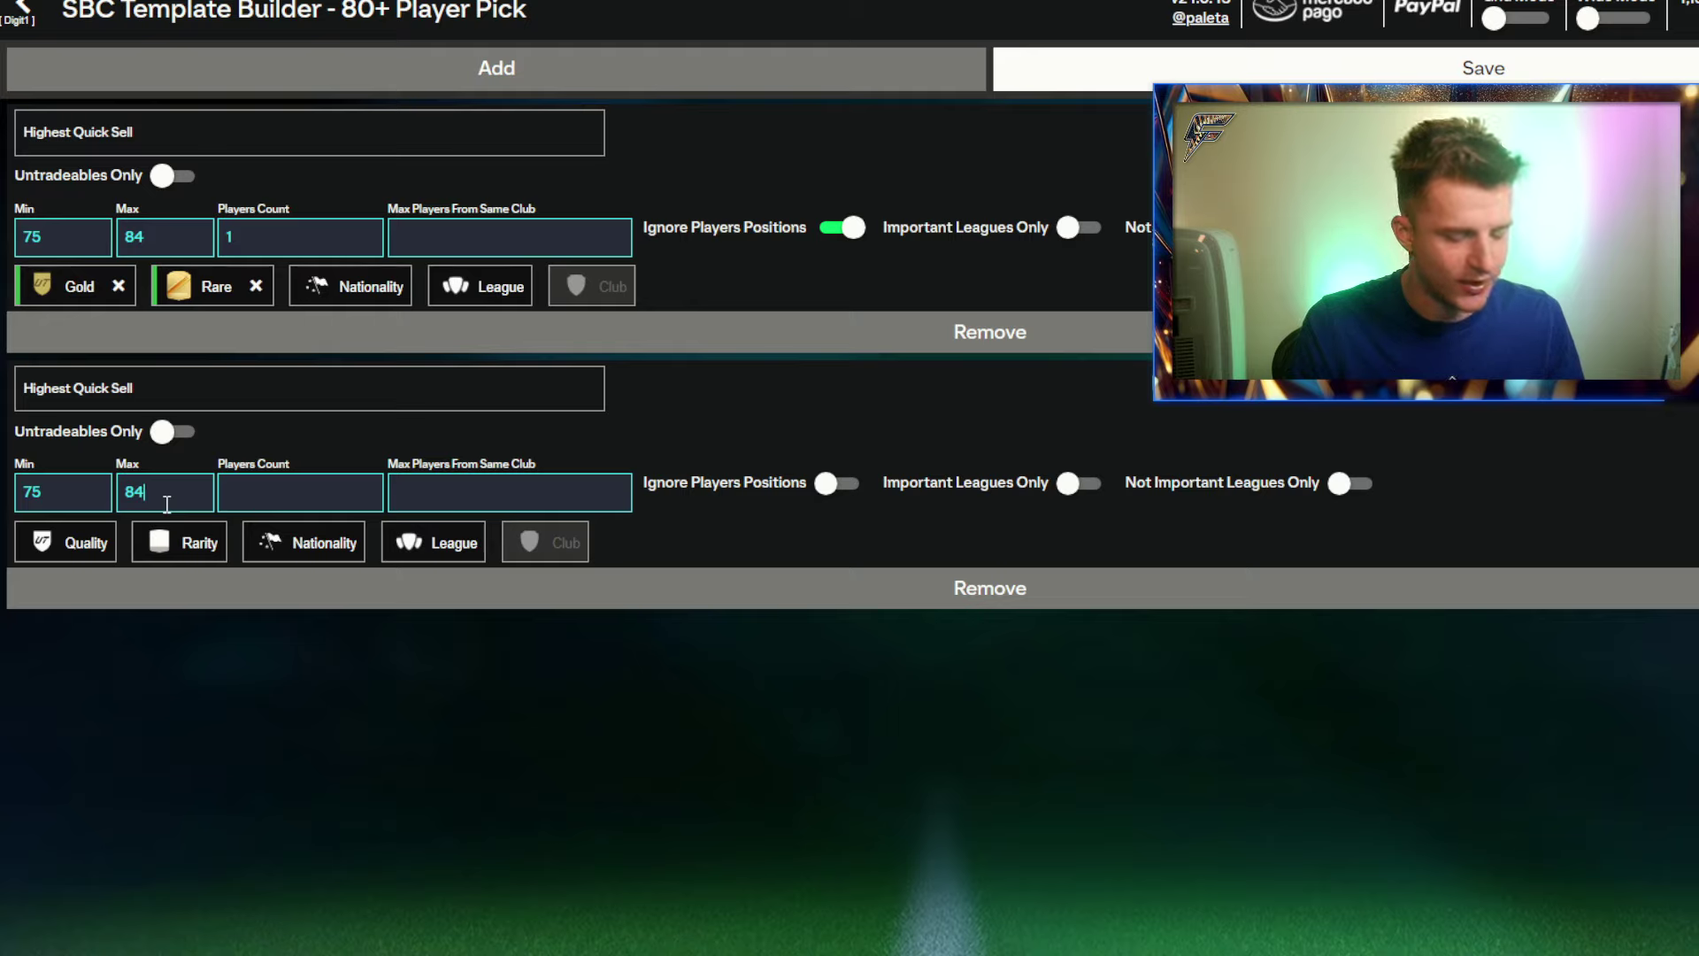
click(275, 491)
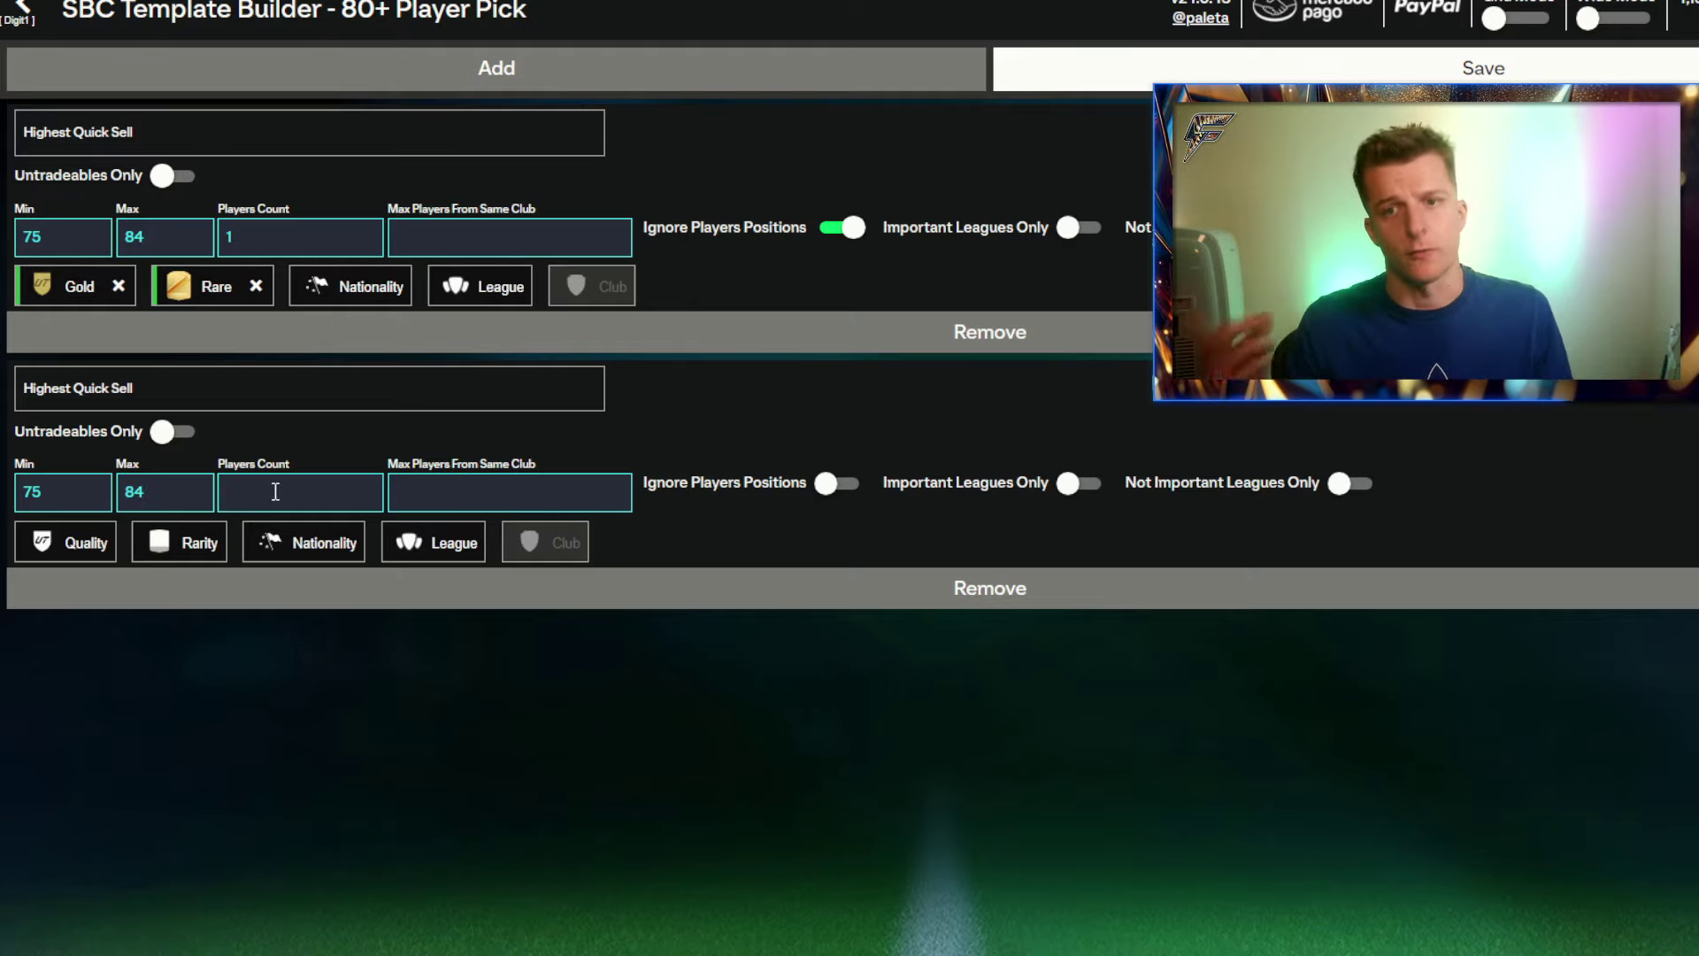
text(5)
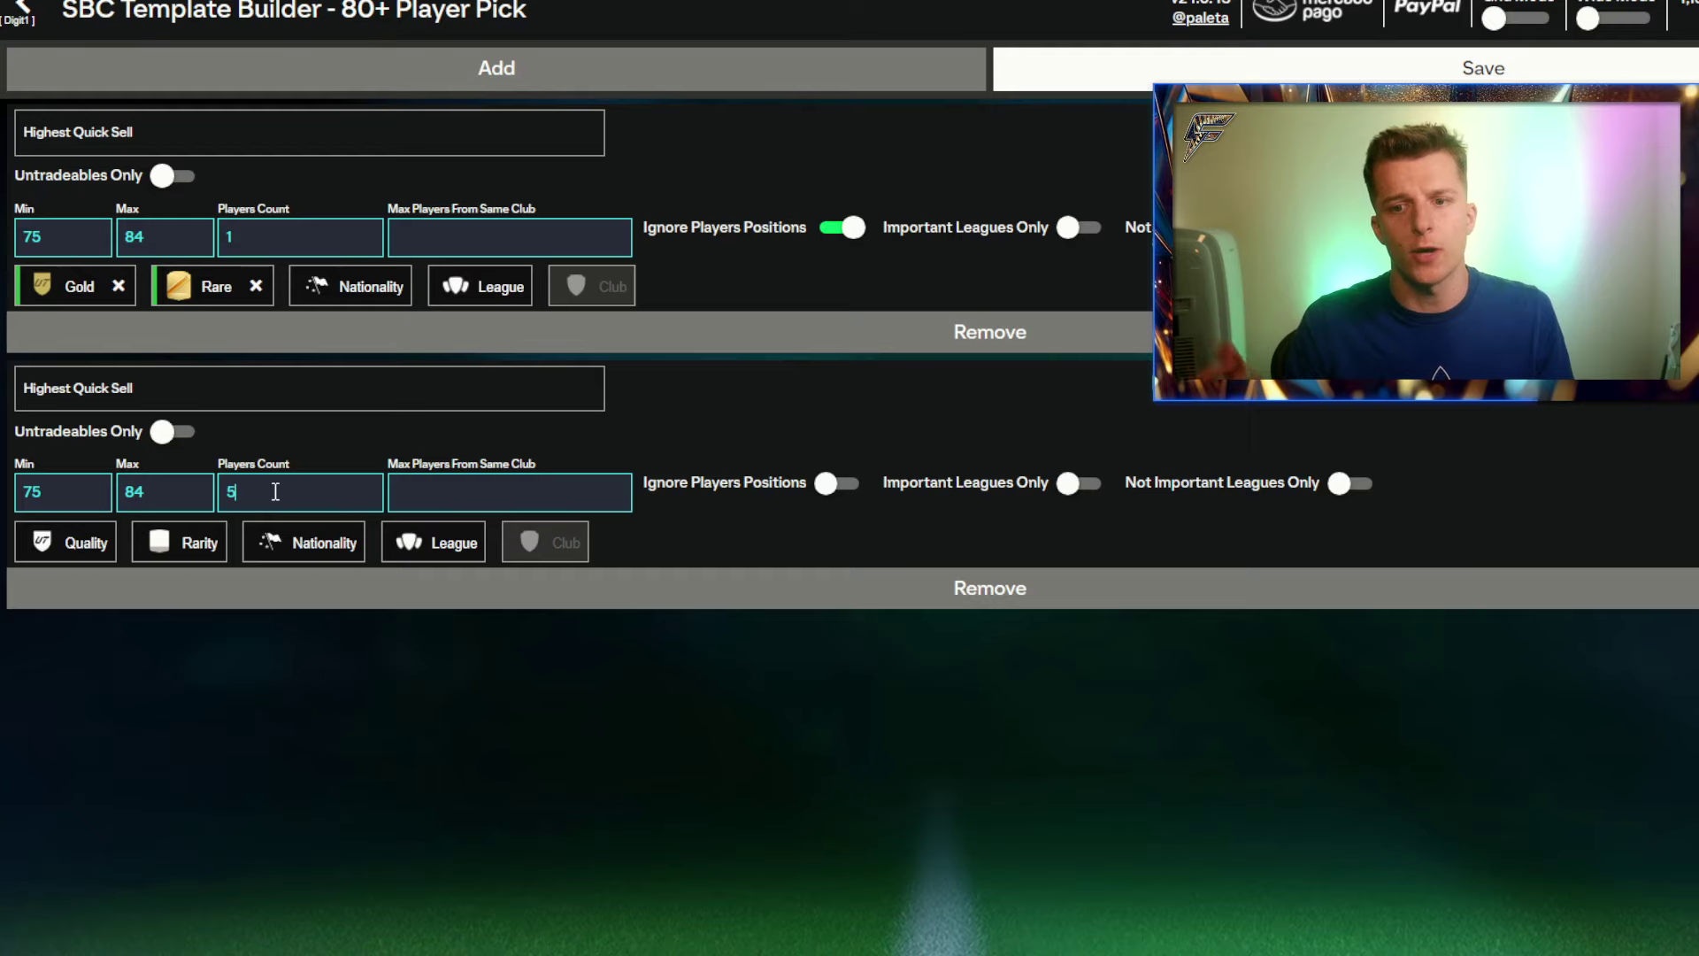
click(73, 542)
click(53, 663)
click(193, 543)
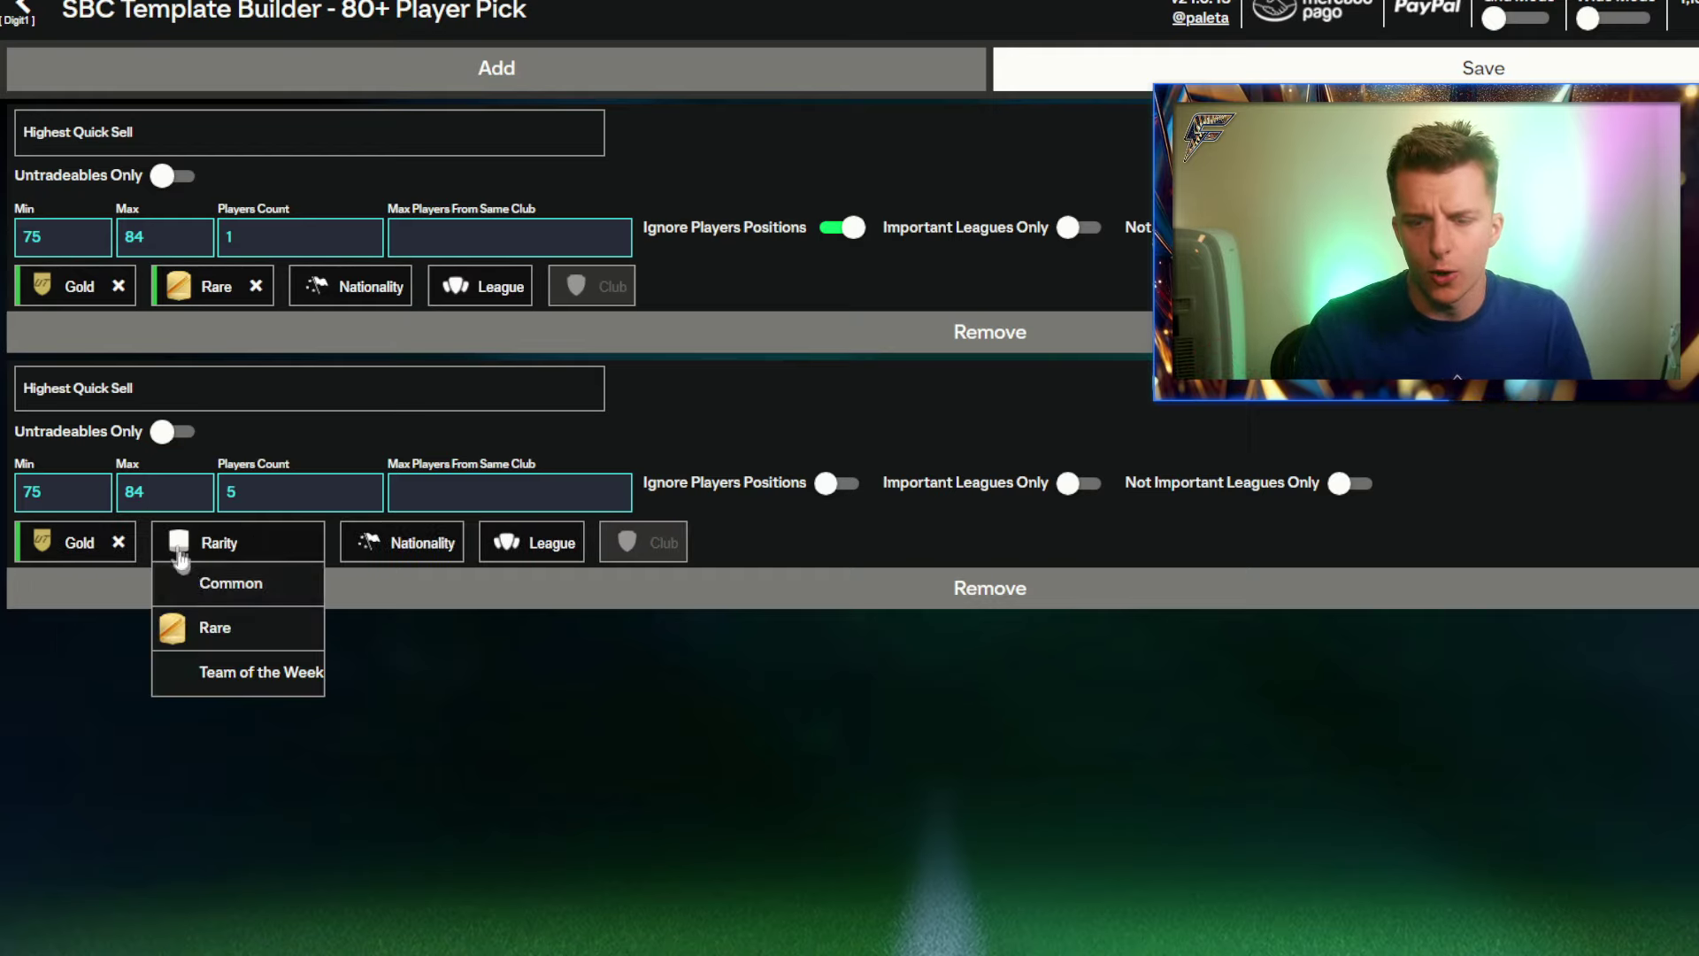
click(228, 584)
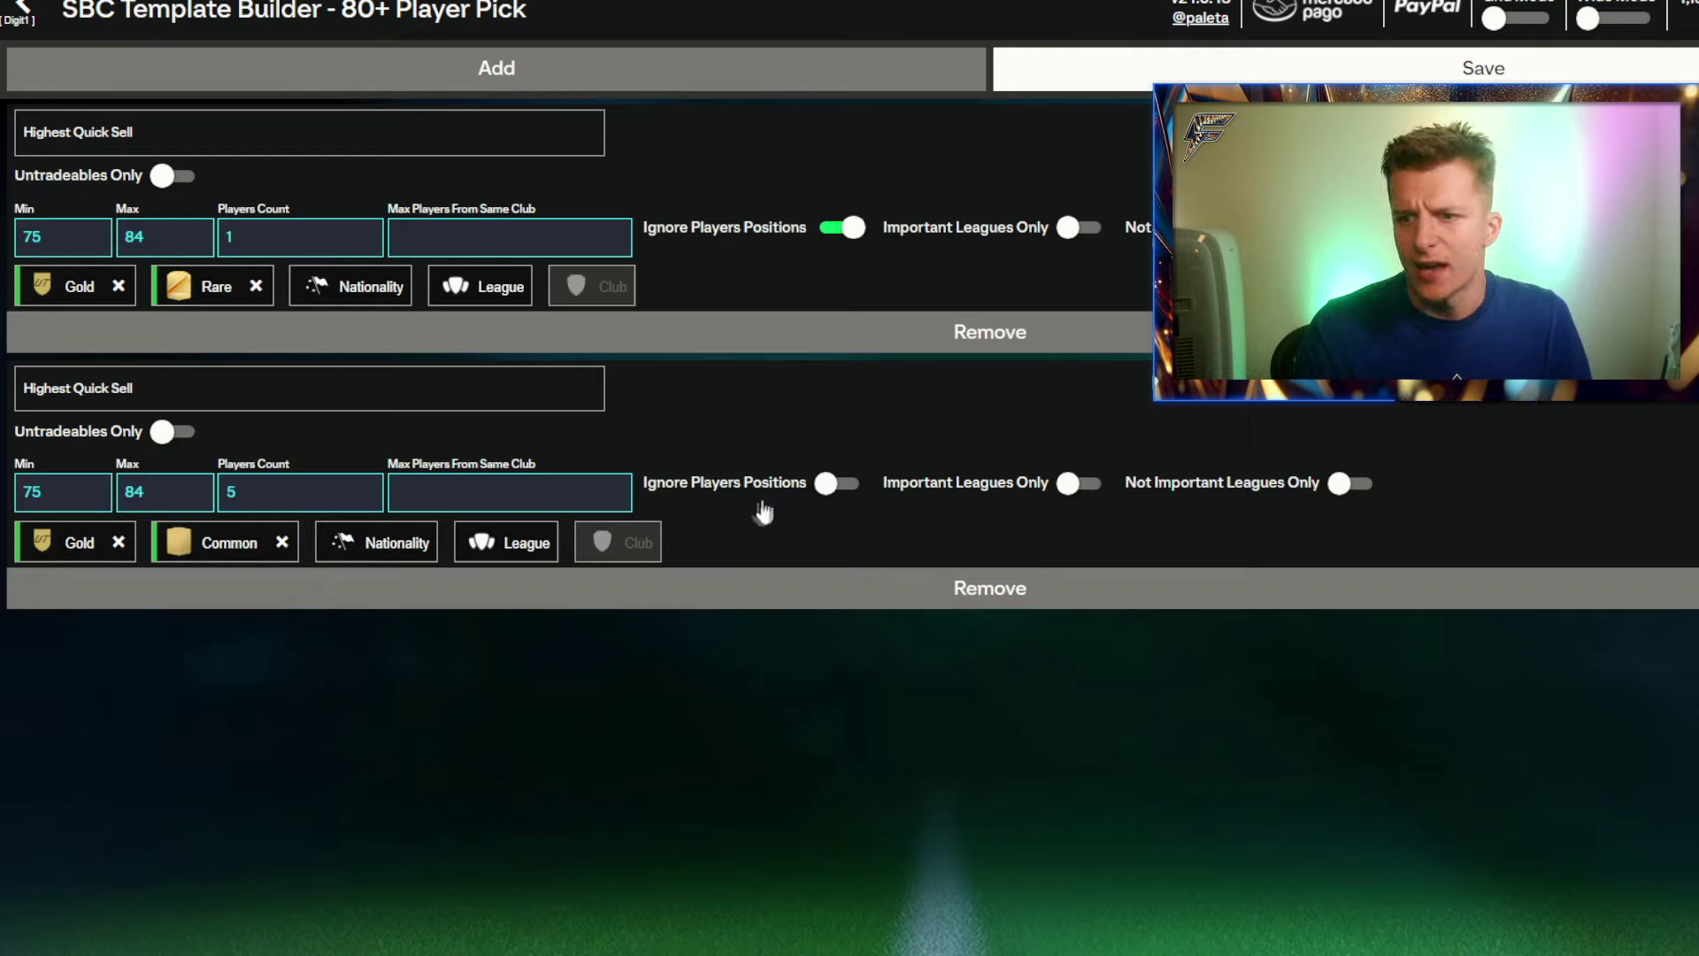
click(832, 485)
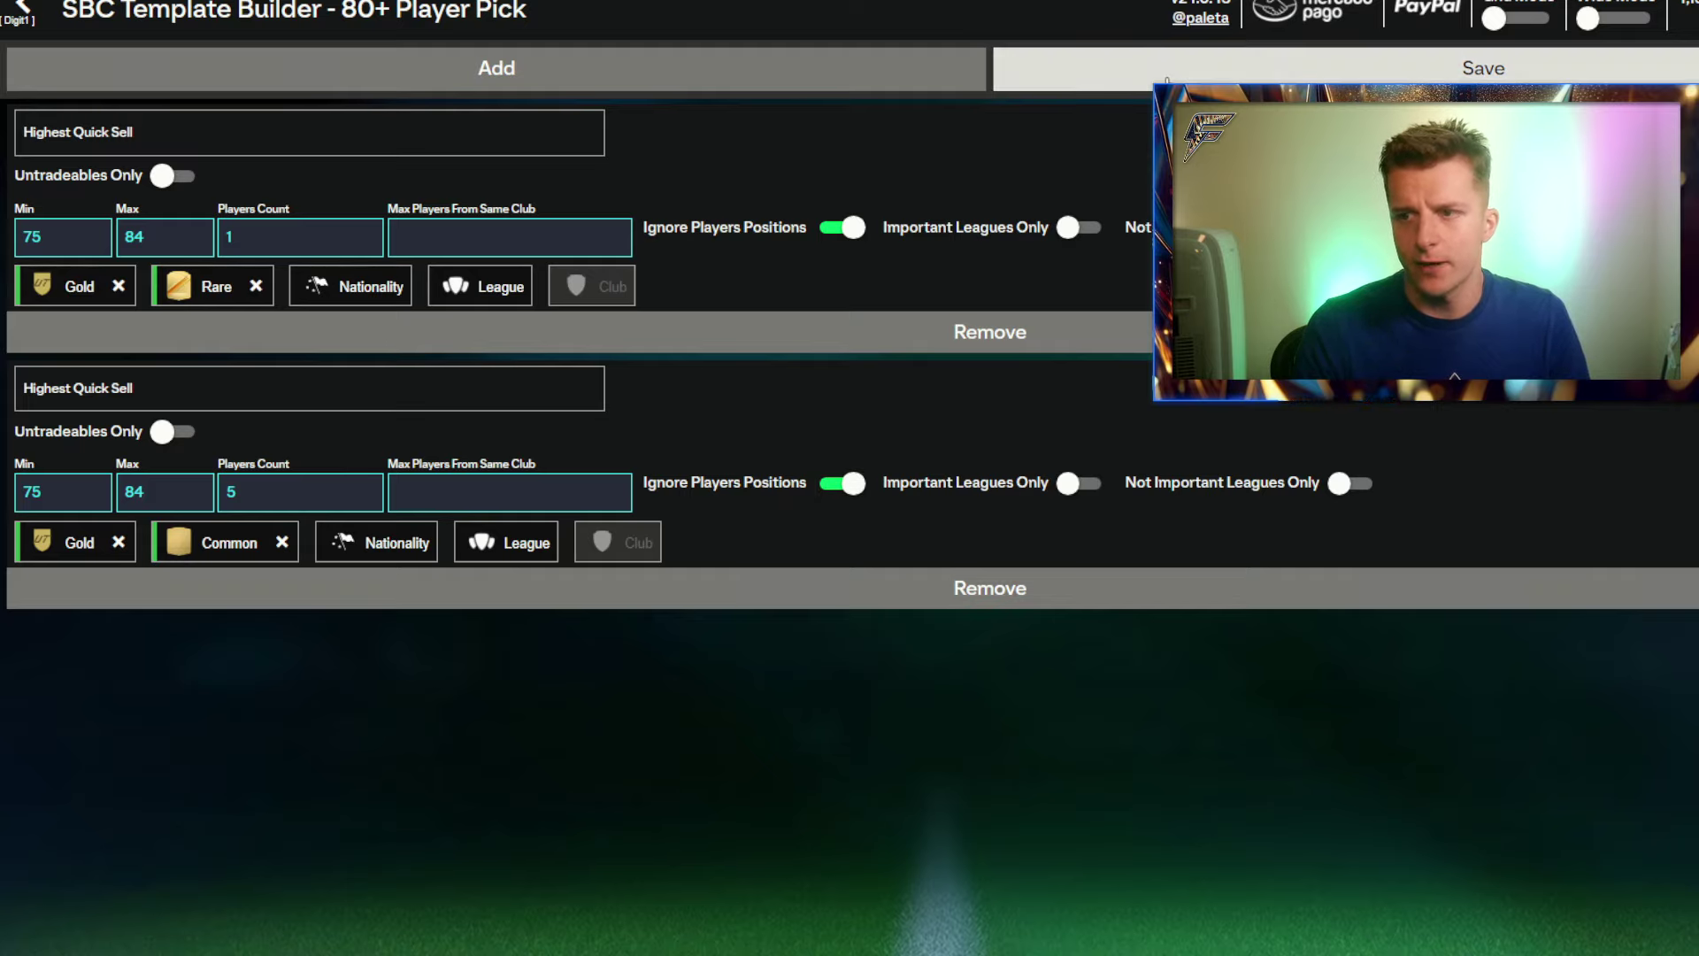
click(1167, 78)
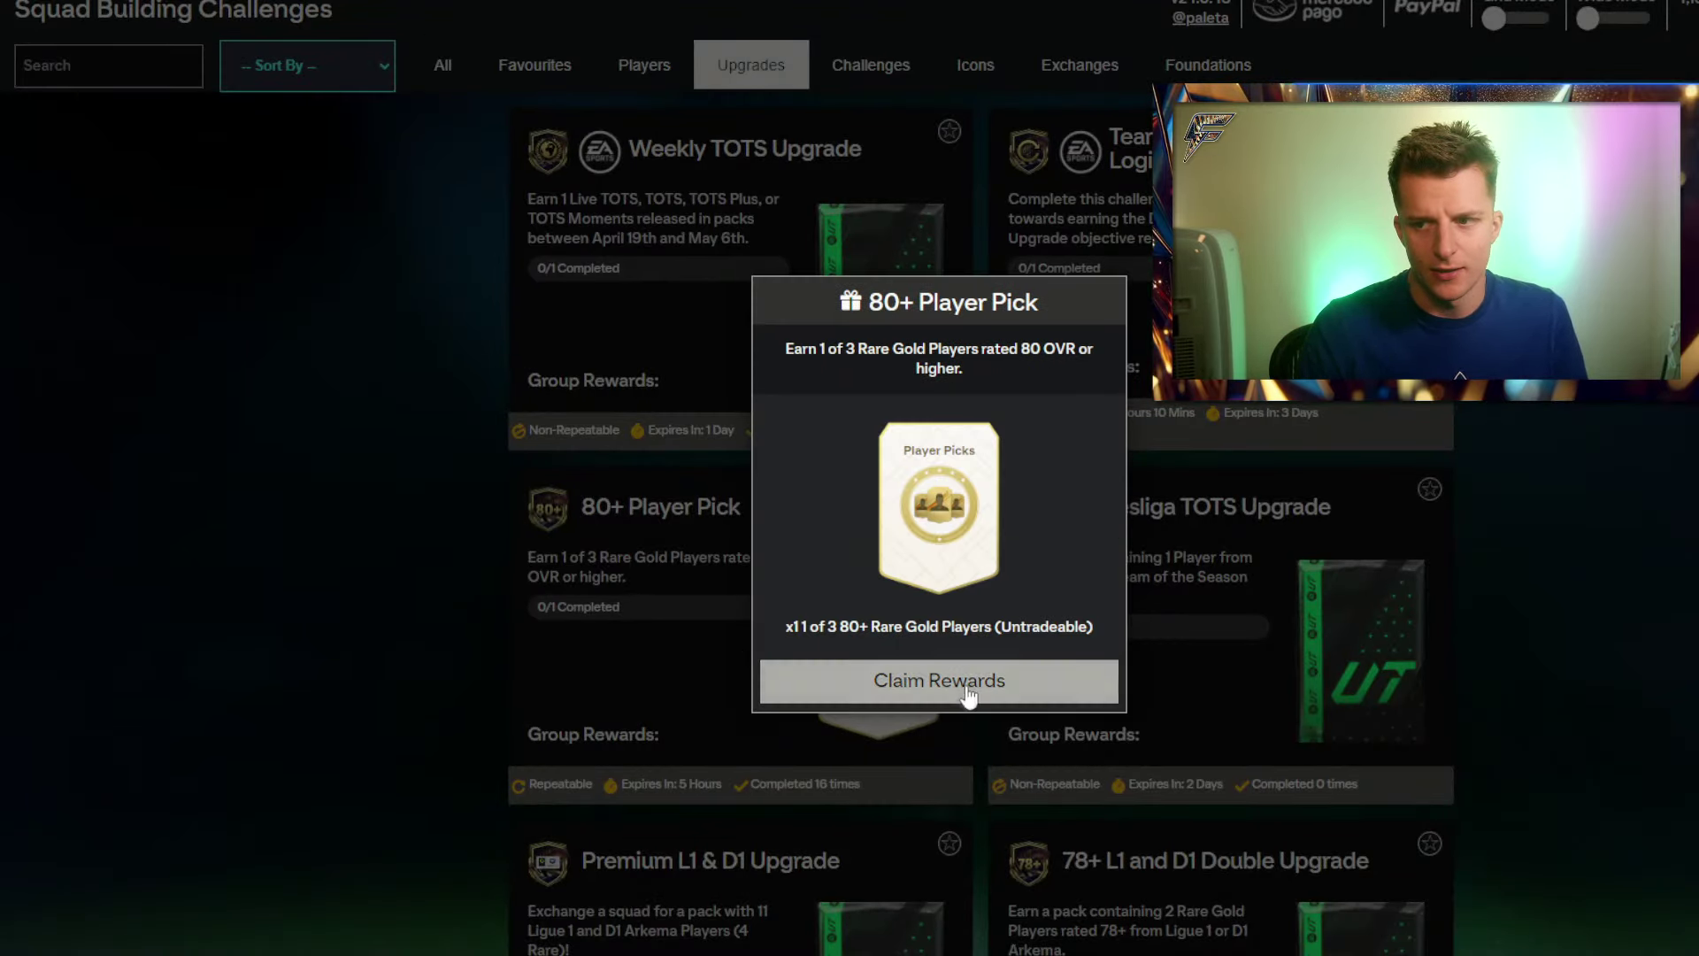
Claim rewards and twice reopen 80+ Player Pick, fill it with template hotkey 1, and submit.
click(779, 682)
click(724, 634)
key(1)
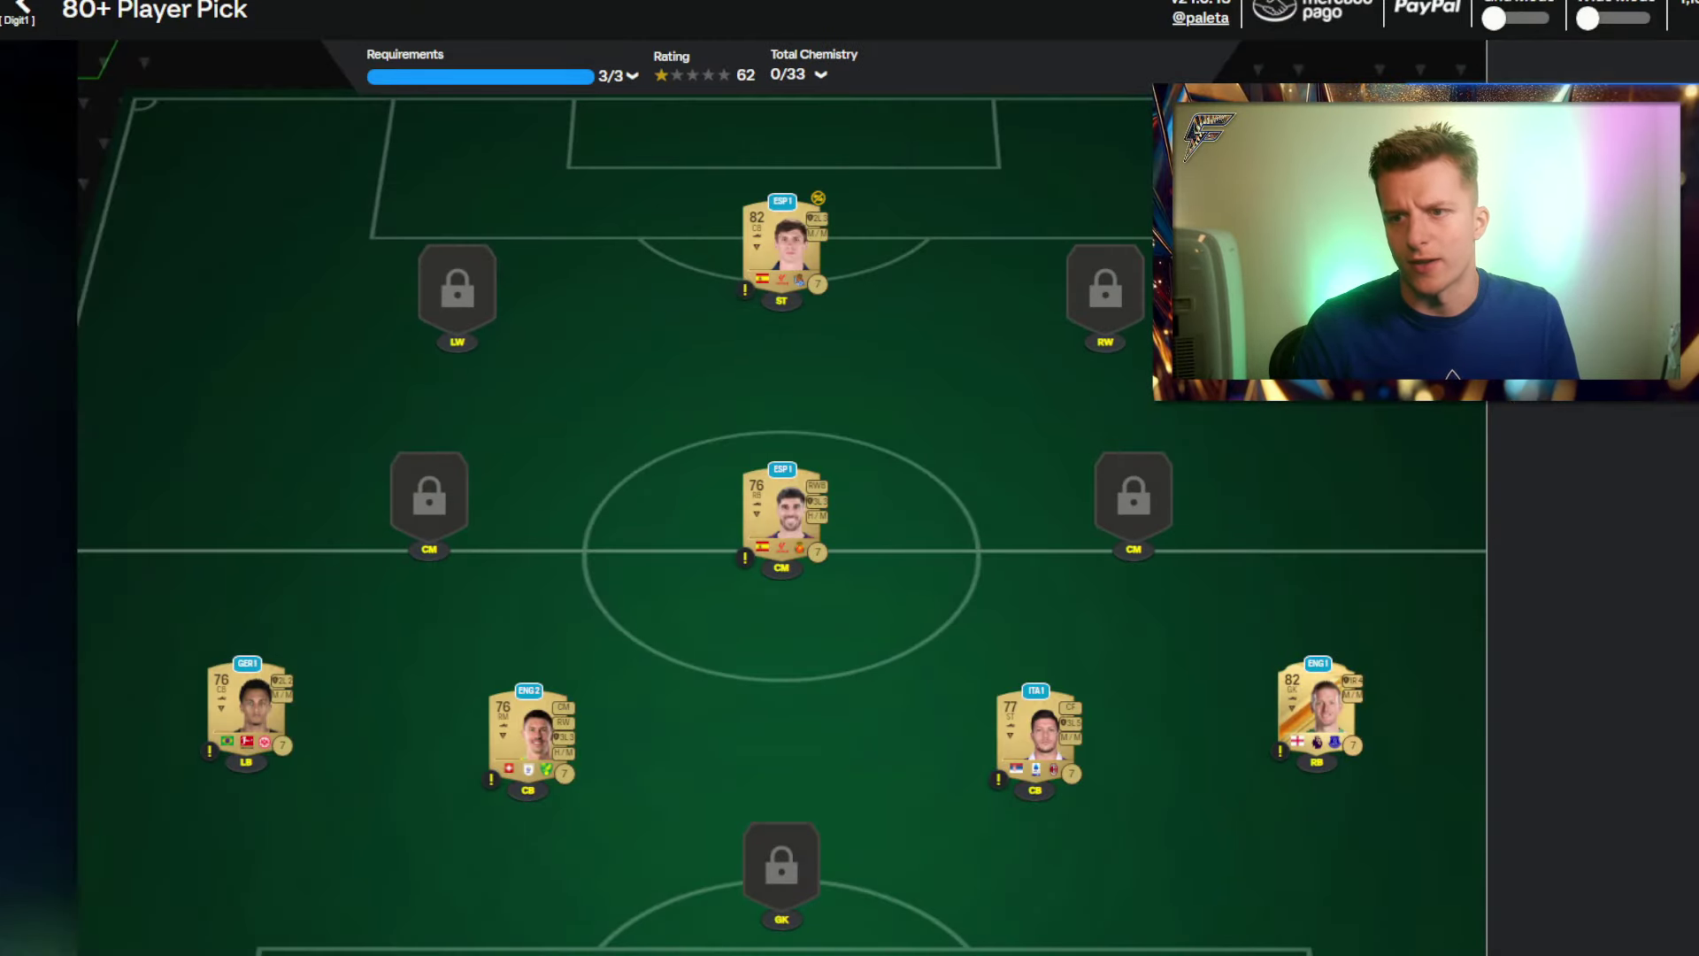
key(Return)
click(866, 682)
click(751, 653)
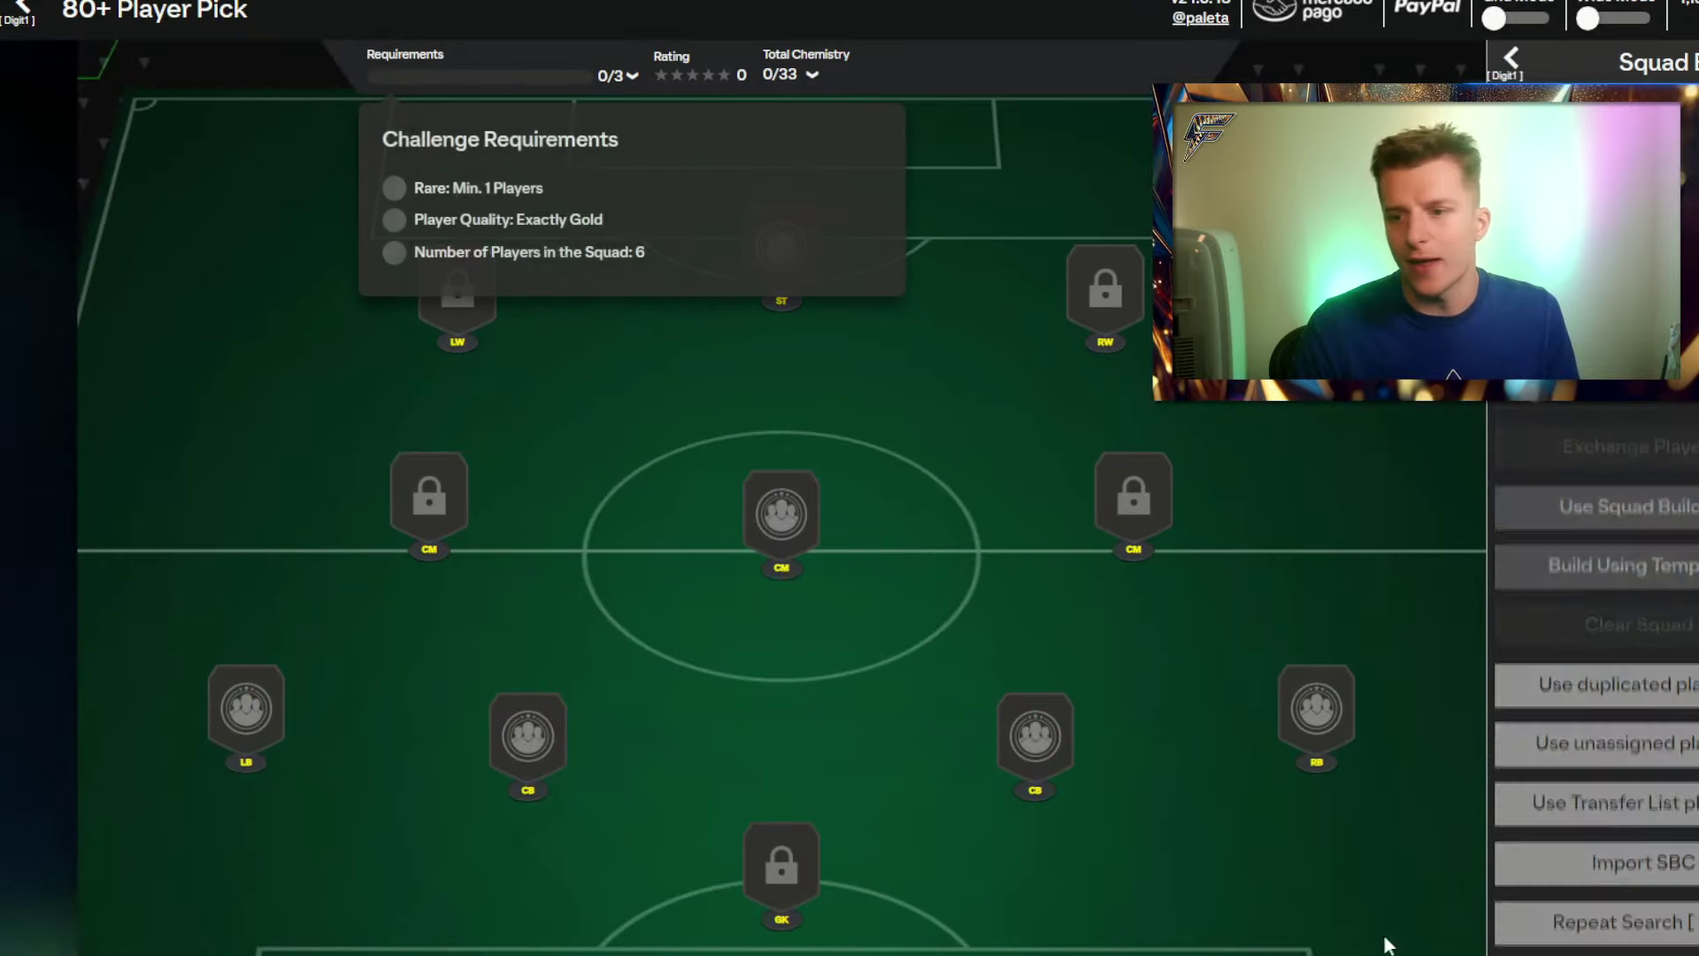
key(1)
key(Return)
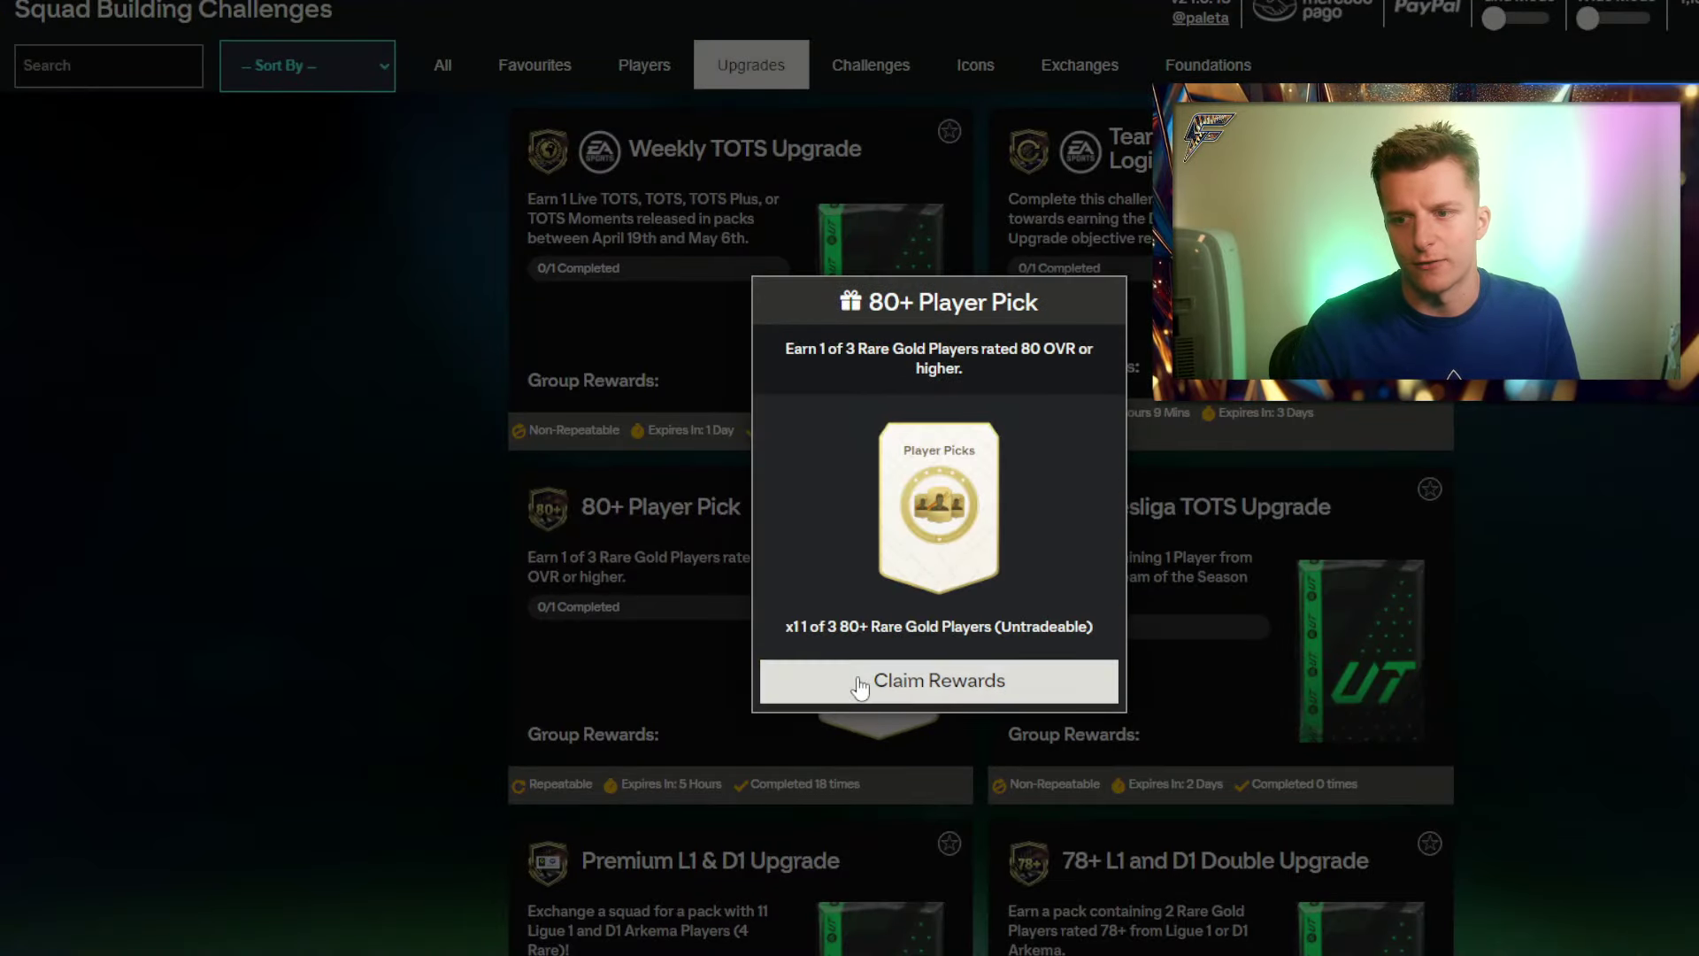
click(860, 682)
click(768, 671)
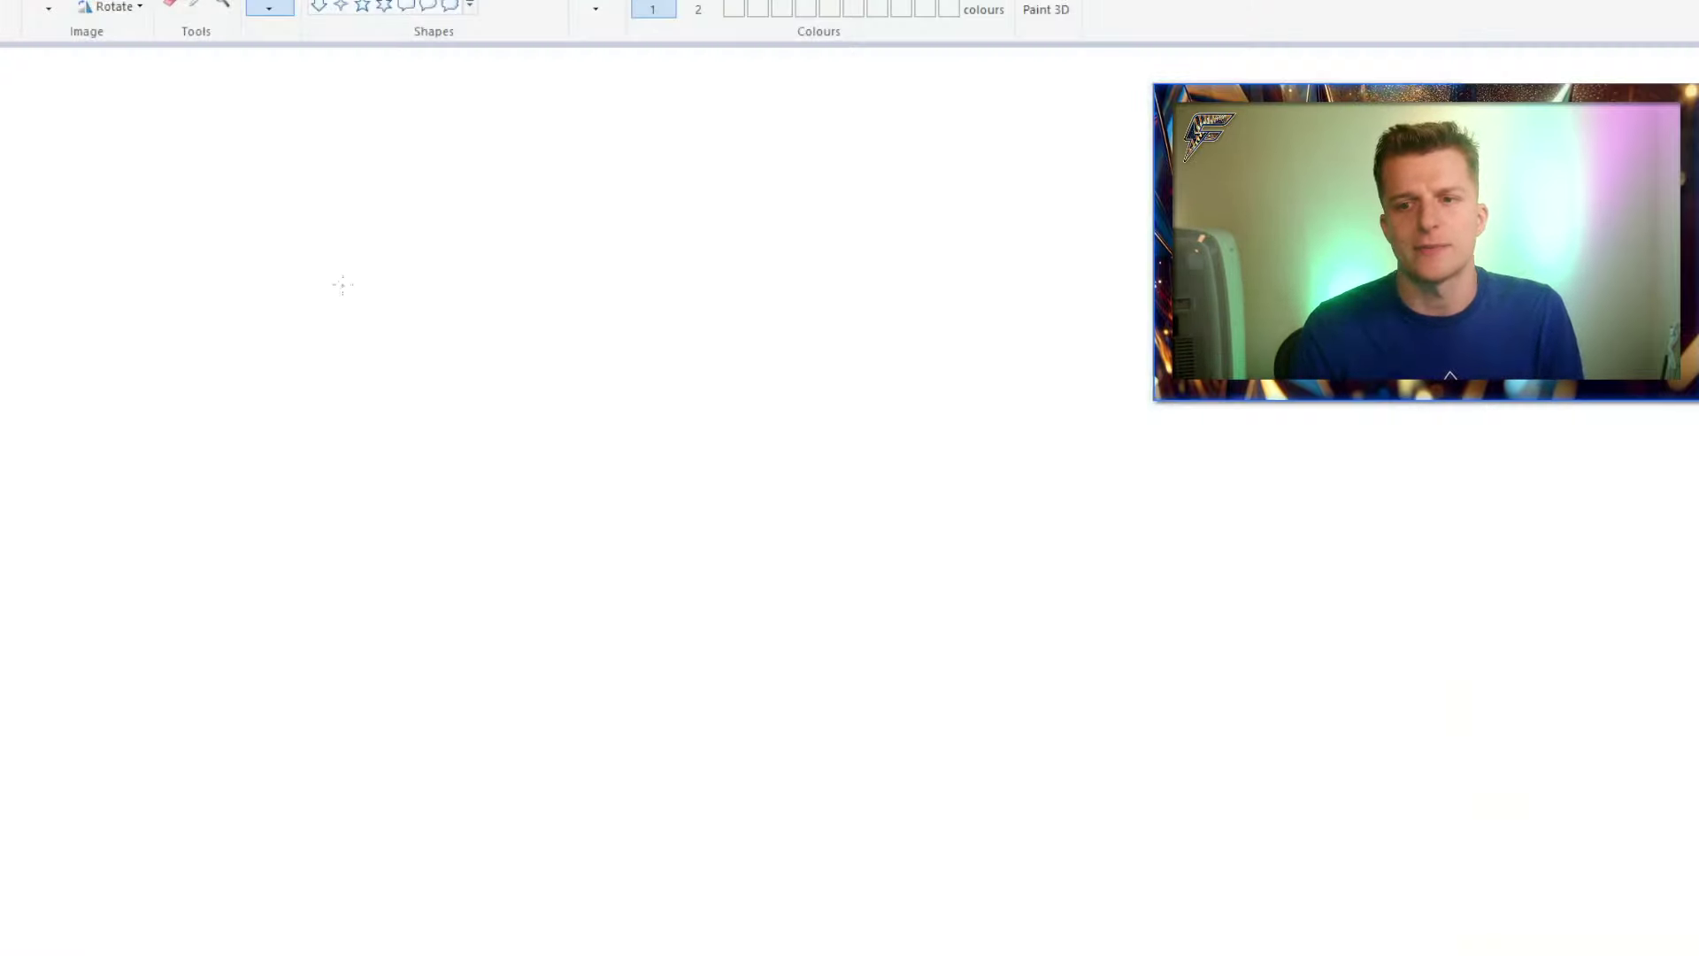
Handwrite "100 = 60 m" in black near the top left of the canvas.
drag(239, 184, 212, 320)
drag(287, 196, 265, 206)
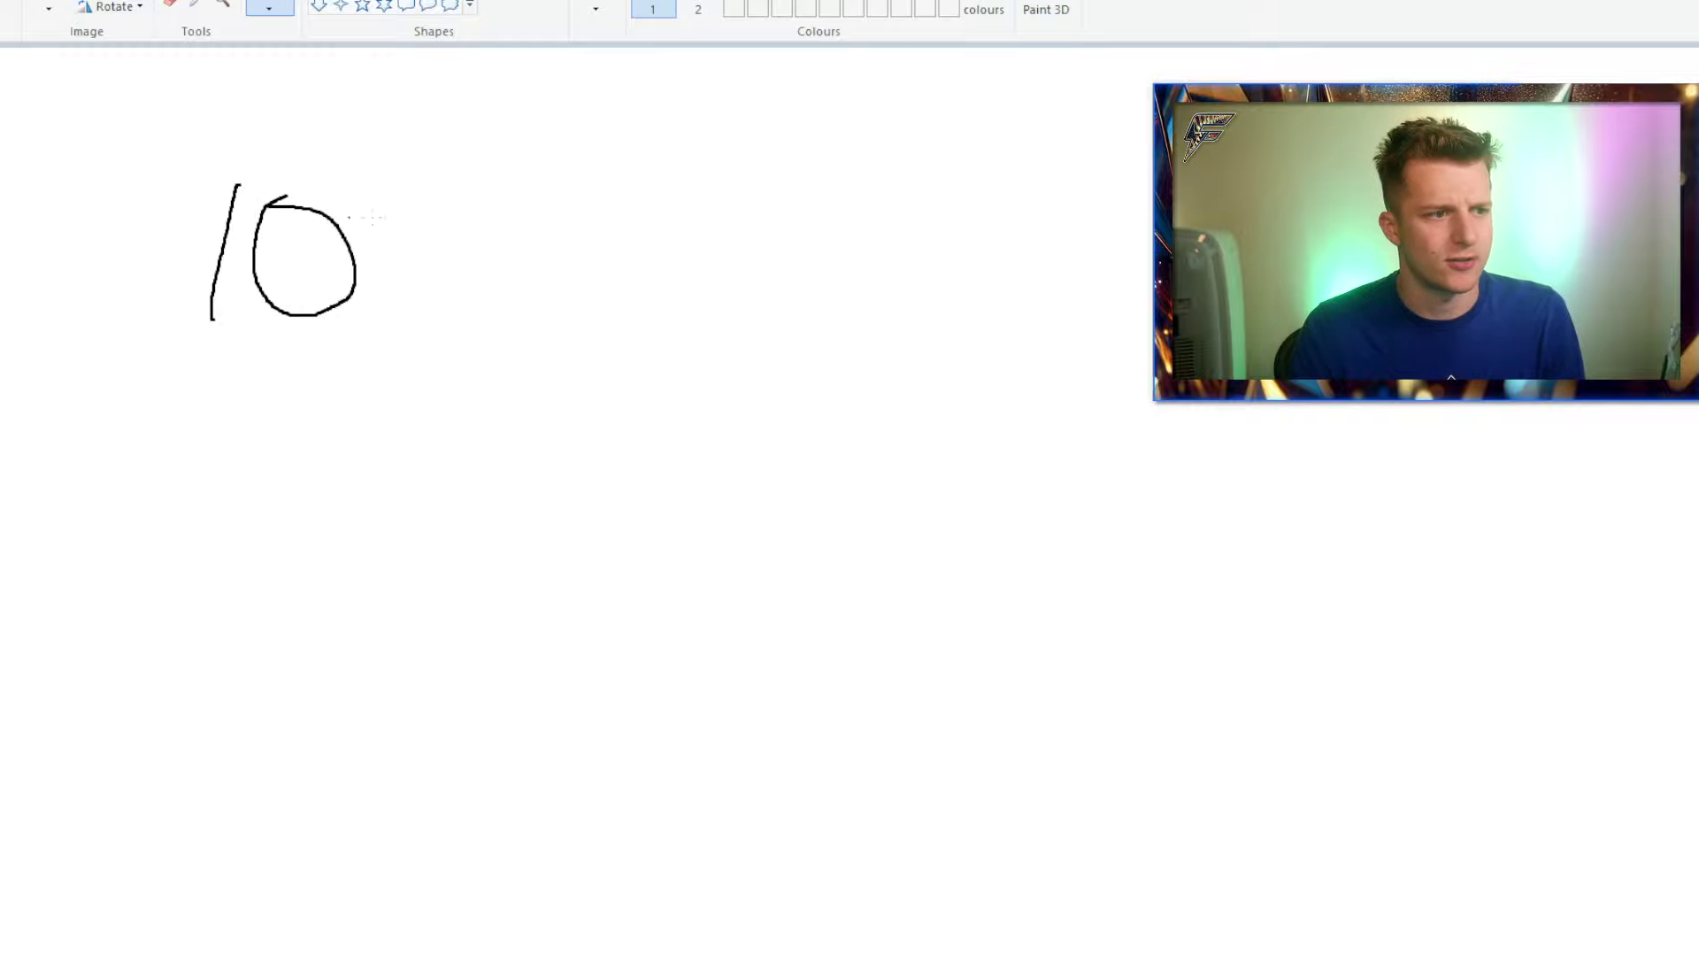
drag(442, 215, 398, 188)
drag(536, 228, 622, 235)
drag(545, 283, 662, 287)
drag(780, 180, 741, 283)
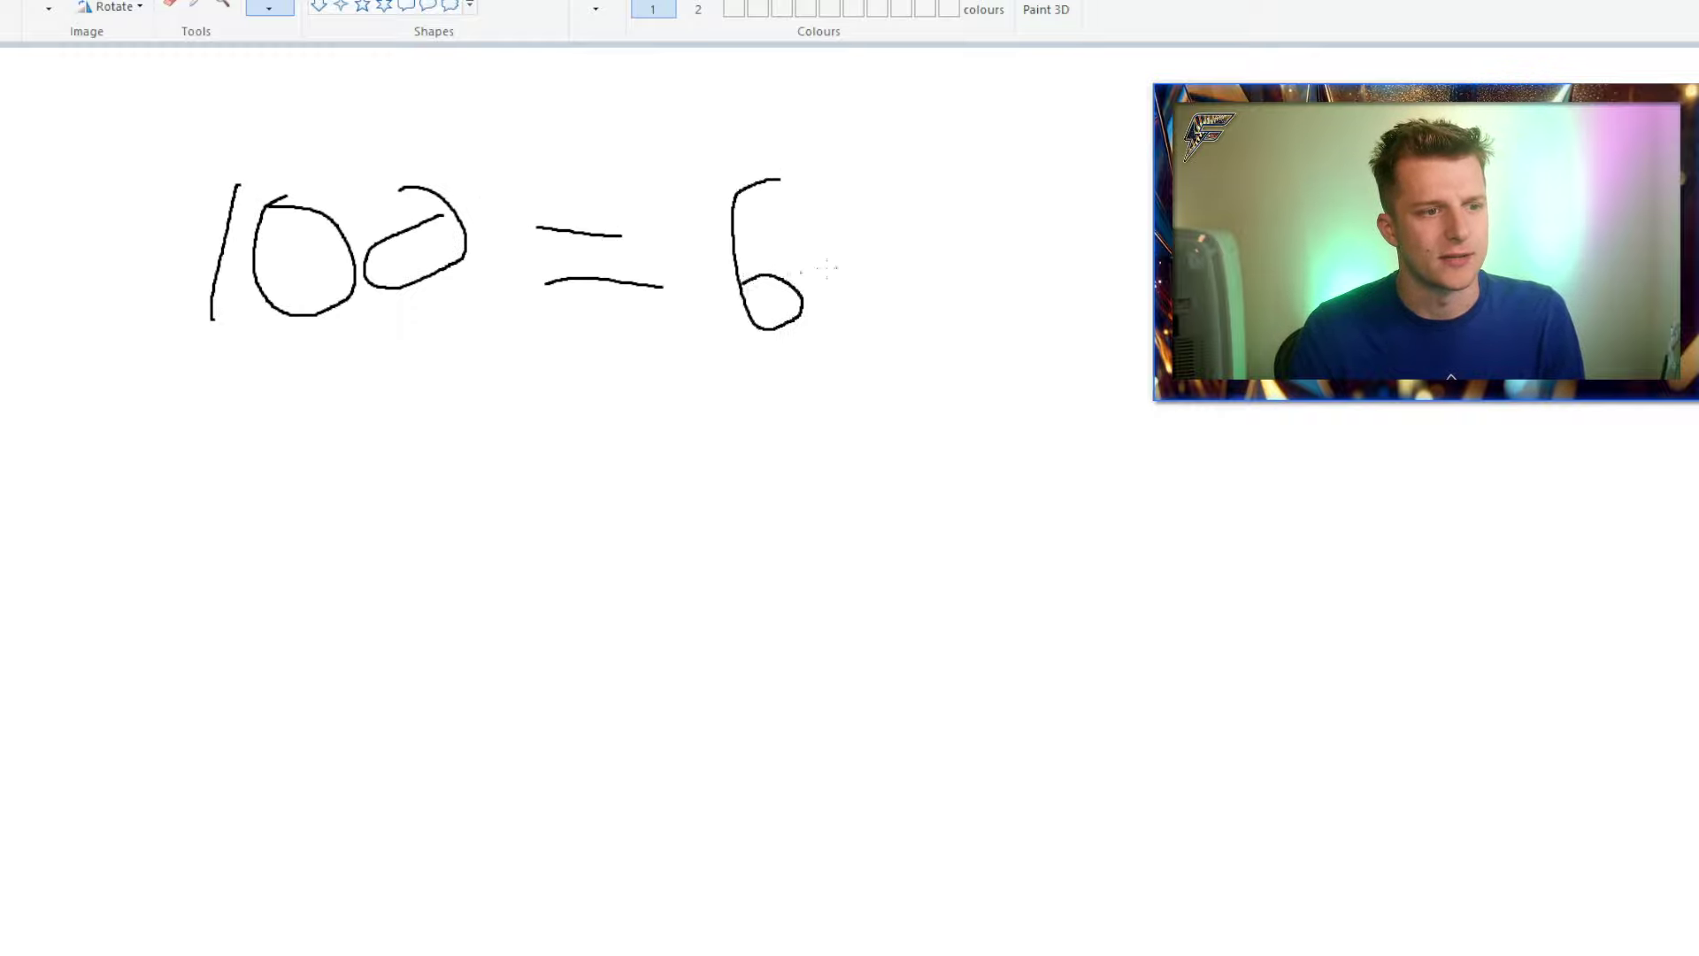
drag(874, 215, 867, 226)
drag(952, 345, 1025, 357)
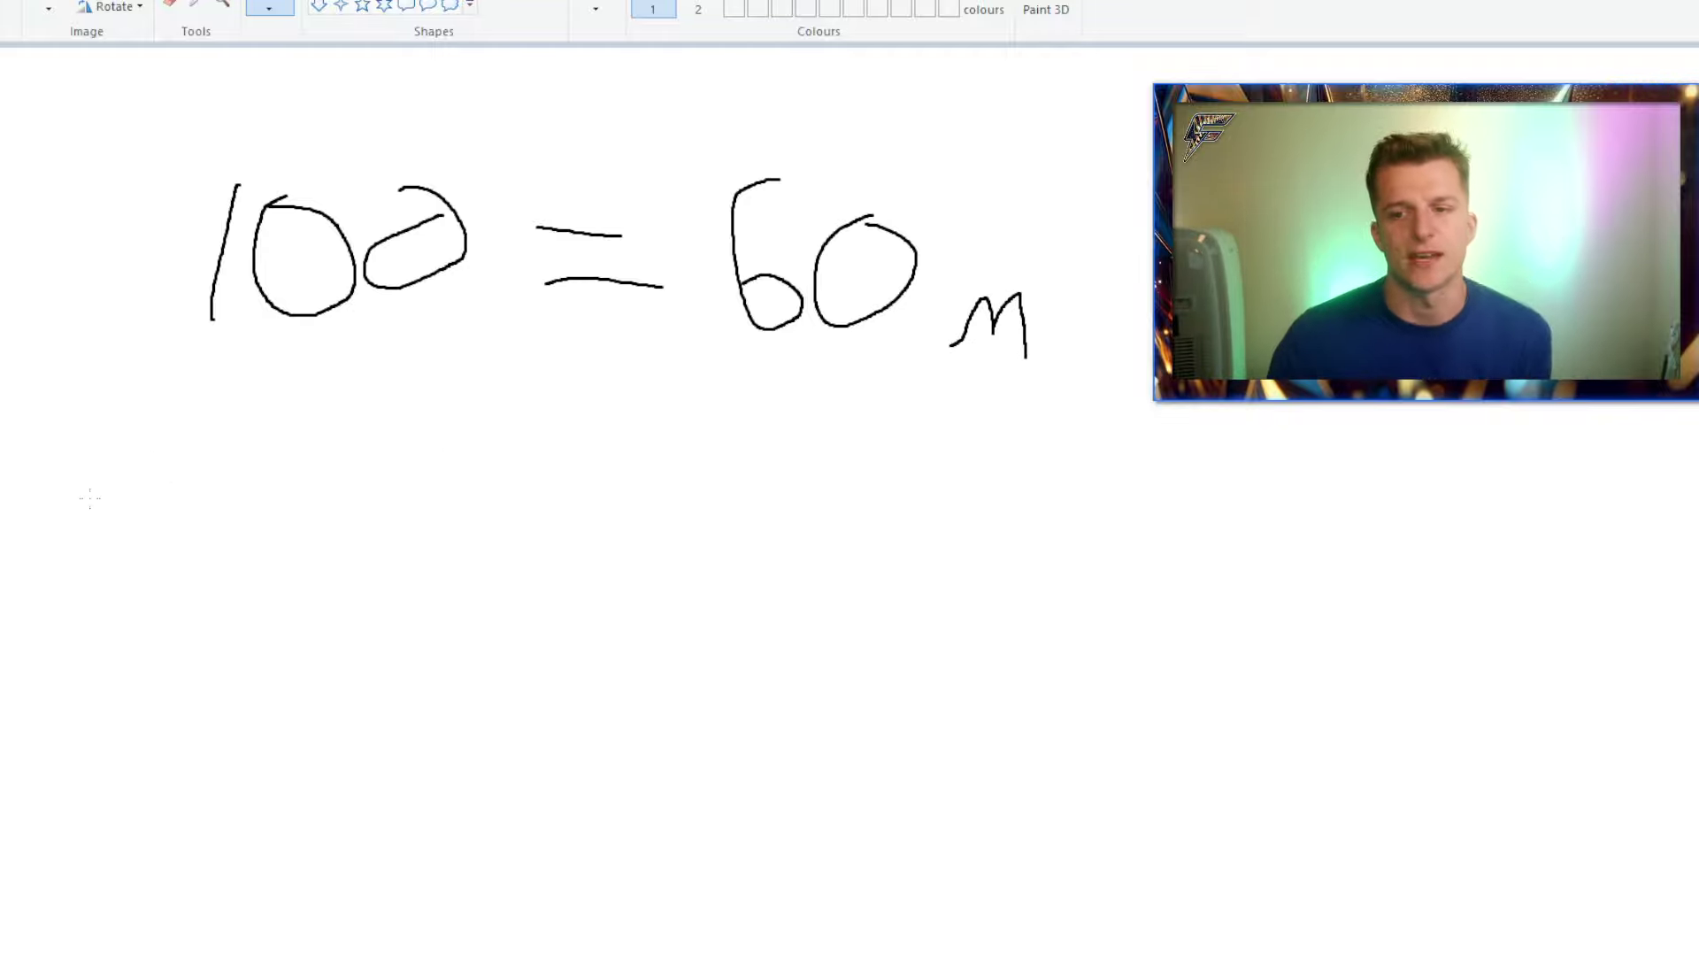
Handwrite "2000 = 24 HR" in black on a second line.
drag(203, 469, 258, 538)
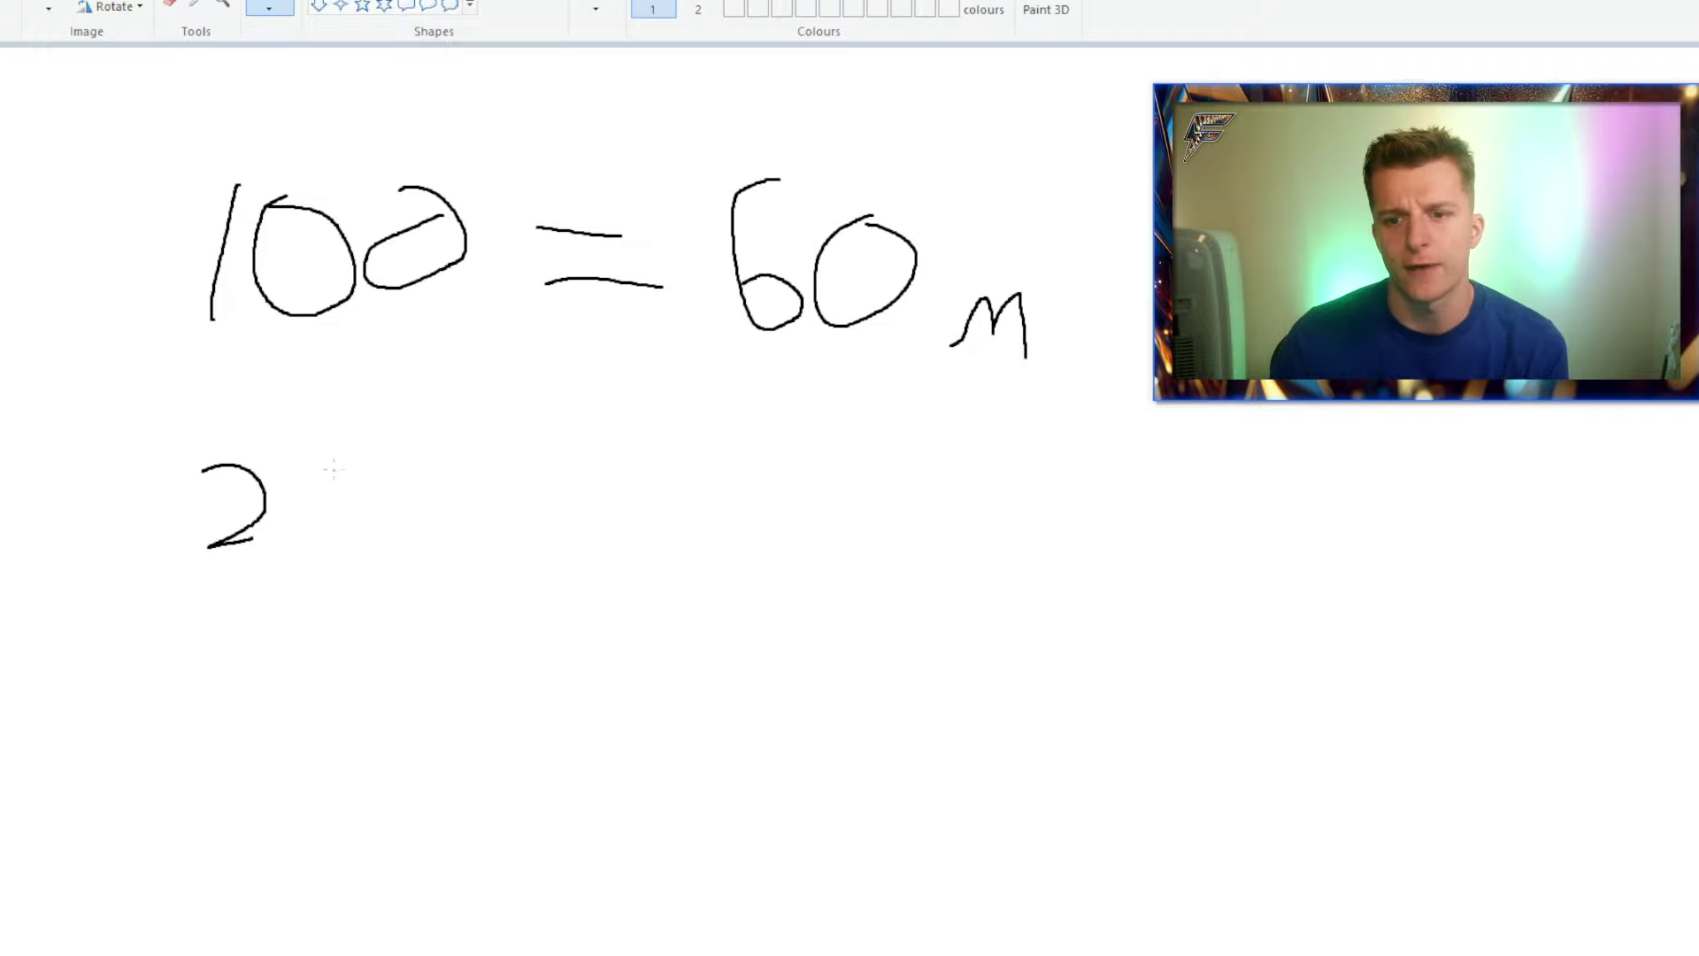
mouse_move(330, 463)
mouse_down()
mouse_move(411, 533)
mouse_move(430, 500)
mouse_up()
mouse_move(476, 477)
mouse_down()
mouse_move(443, 518)
mouse_move(595, 467)
mouse_up()
drag(546, 522, 605, 516)
mouse_move(682, 457)
mouse_down()
mouse_move(731, 531)
mouse_move(807, 551)
mouse_up()
mouse_move(832, 469)
mouse_down()
mouse_move(827, 528)
mouse_move(873, 511)
mouse_up()
drag(855, 494, 858, 564)
mouse_move(946, 482)
mouse_down()
mouse_move(946, 531)
mouse_move(980, 500)
mouse_up()
drag(973, 472, 979, 541)
mouse_move(1009, 481)
mouse_down()
mouse_move(1007, 536)
mouse_move(1056, 537)
mouse_up()
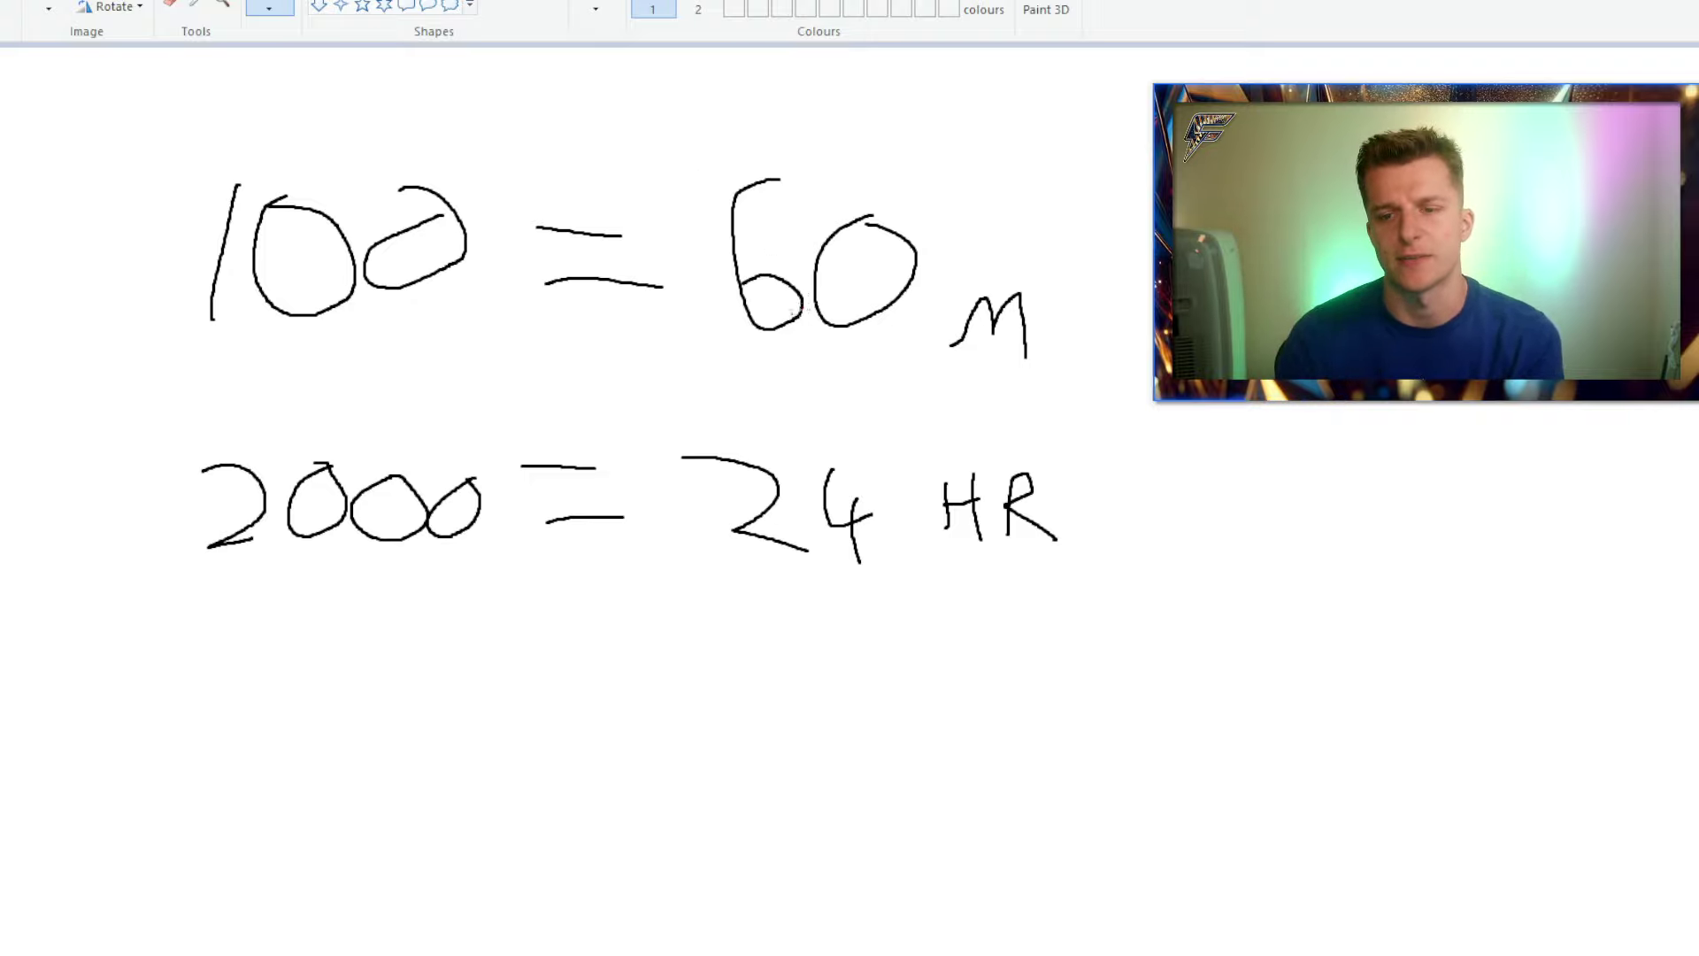
Write a red "100 = 40m/" annotation under the first line.
mouse_move(223, 353)
mouse_down()
mouse_move(220, 409)
mouse_move(292, 405)
mouse_move(281, 354)
mouse_up()
mouse_move(399, 356)
mouse_down()
mouse_move(354, 389)
mouse_move(389, 359)
mouse_up()
drag(528, 349, 585, 348)
drag(531, 399, 589, 390)
mouse_move(653, 339)
mouse_down()
mouse_move(705, 381)
mouse_move(676, 409)
mouse_move(730, 365)
mouse_move(794, 397)
mouse_up()
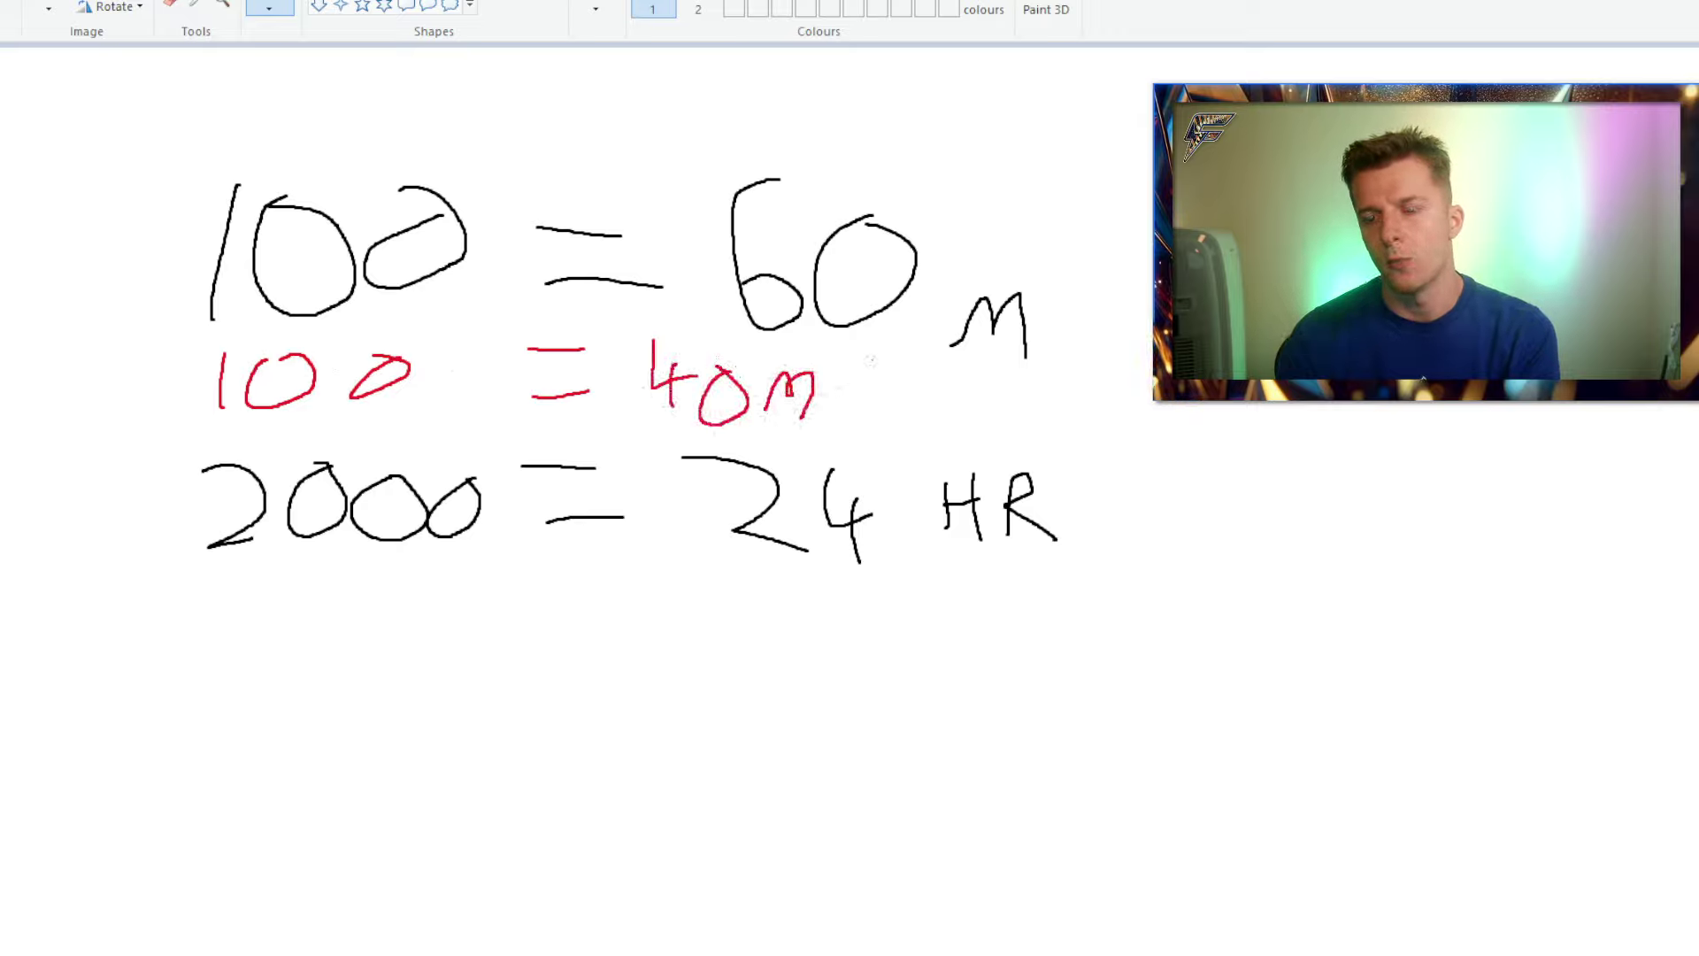
mouse_move(878, 356)
mouse_down()
mouse_move(821, 436)
mouse_move(912, 408)
mouse_move(918, 436)
mouse_move(1013, 421)
mouse_move(1007, 405)
mouse_move(1069, 389)
mouse_move(1087, 416)
mouse_up()
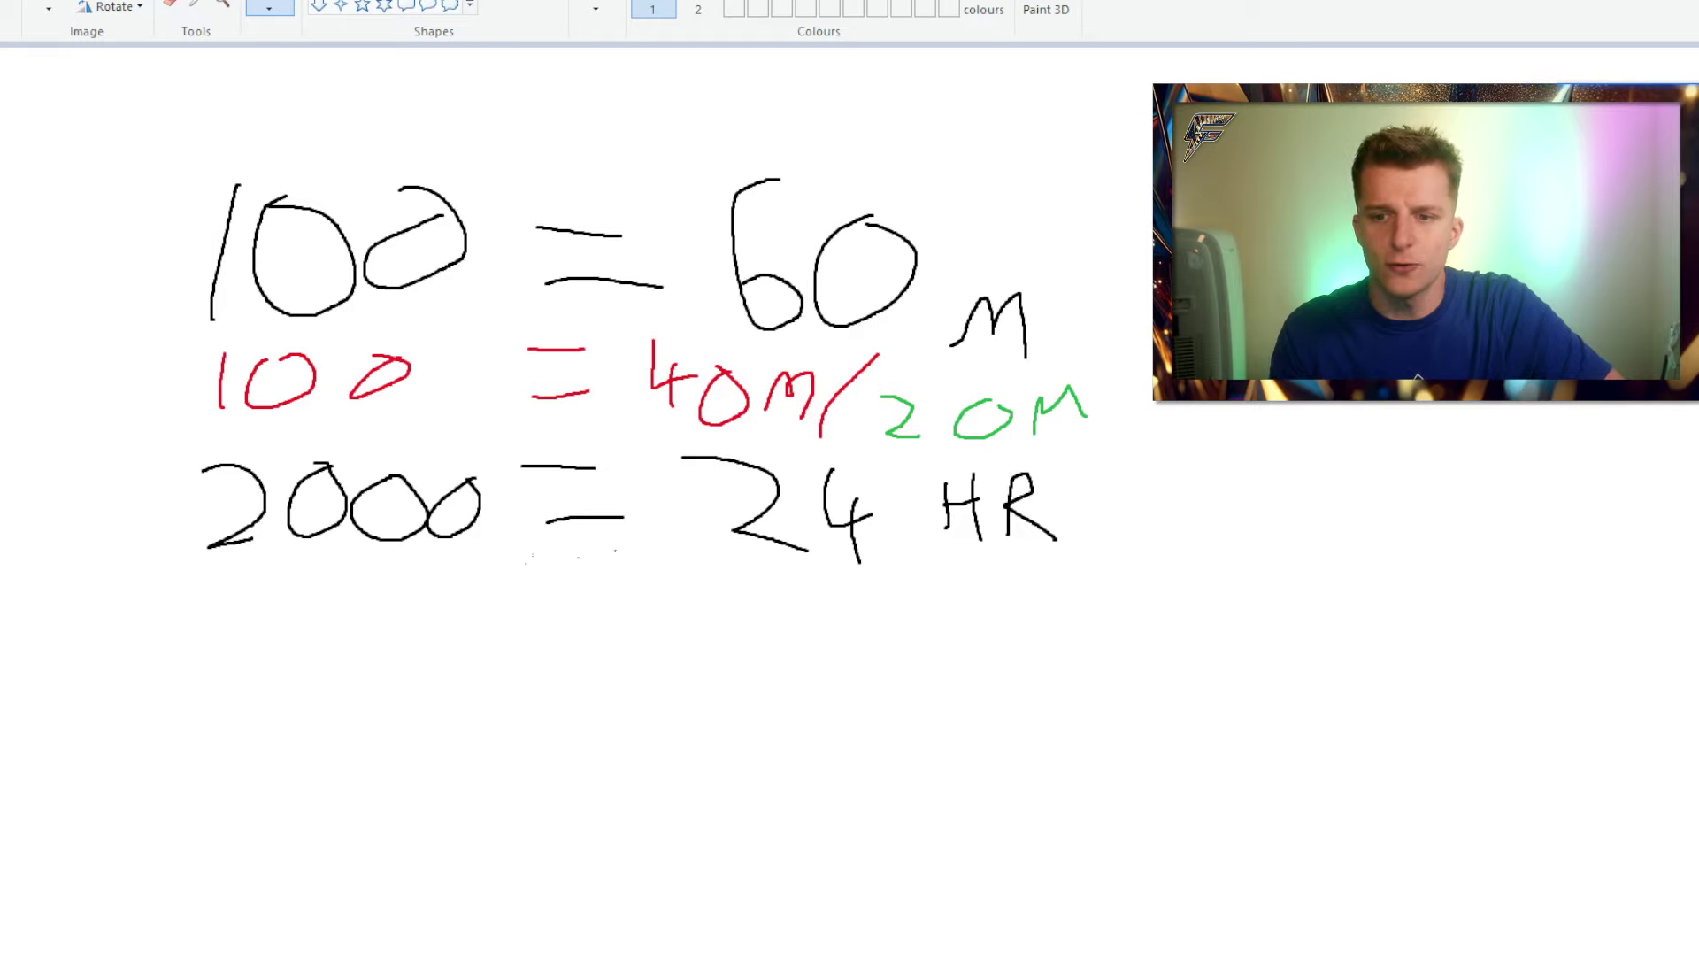
Write a red "2000 = 20/" with a green "4HR" under the second line.
mouse_move(237, 606)
mouse_down()
mouse_move(318, 659)
mouse_move(389, 646)
mouse_move(419, 660)
mouse_move(476, 621)
mouse_up()
drag(542, 614, 633, 616)
drag(529, 662, 600, 666)
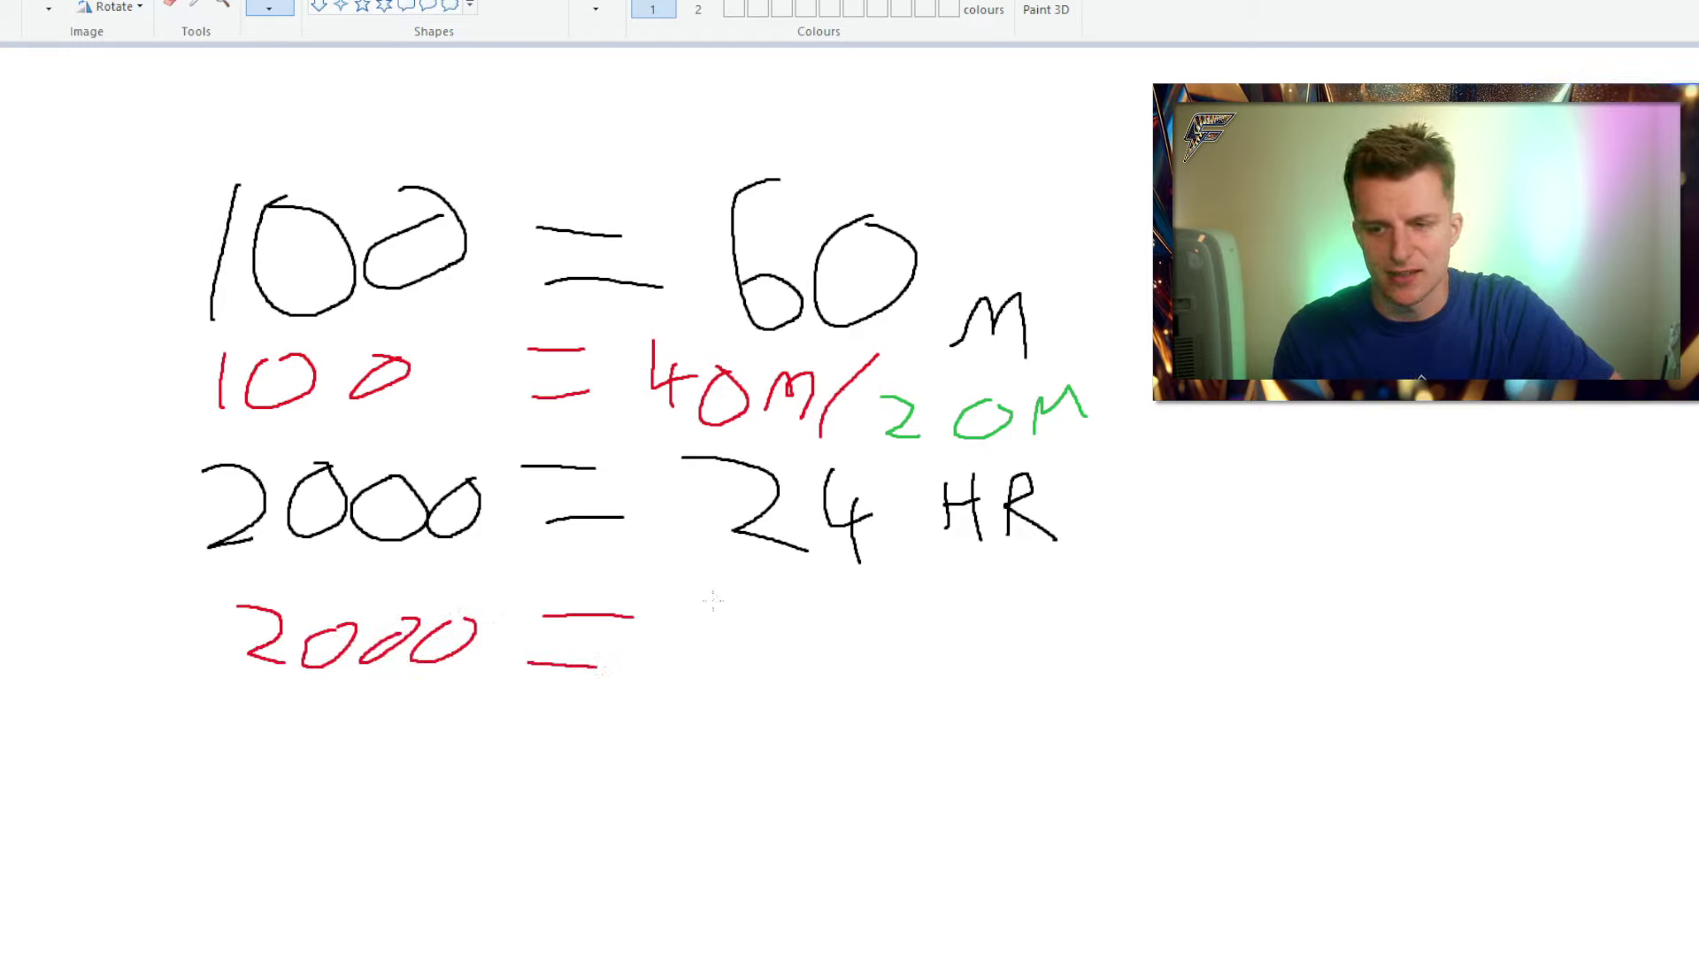
mouse_move(695, 607)
mouse_down()
mouse_move(700, 665)
mouse_move(746, 670)
mouse_up()
mouse_move(759, 601)
mouse_down()
mouse_move(737, 650)
mouse_move(775, 616)
mouse_up()
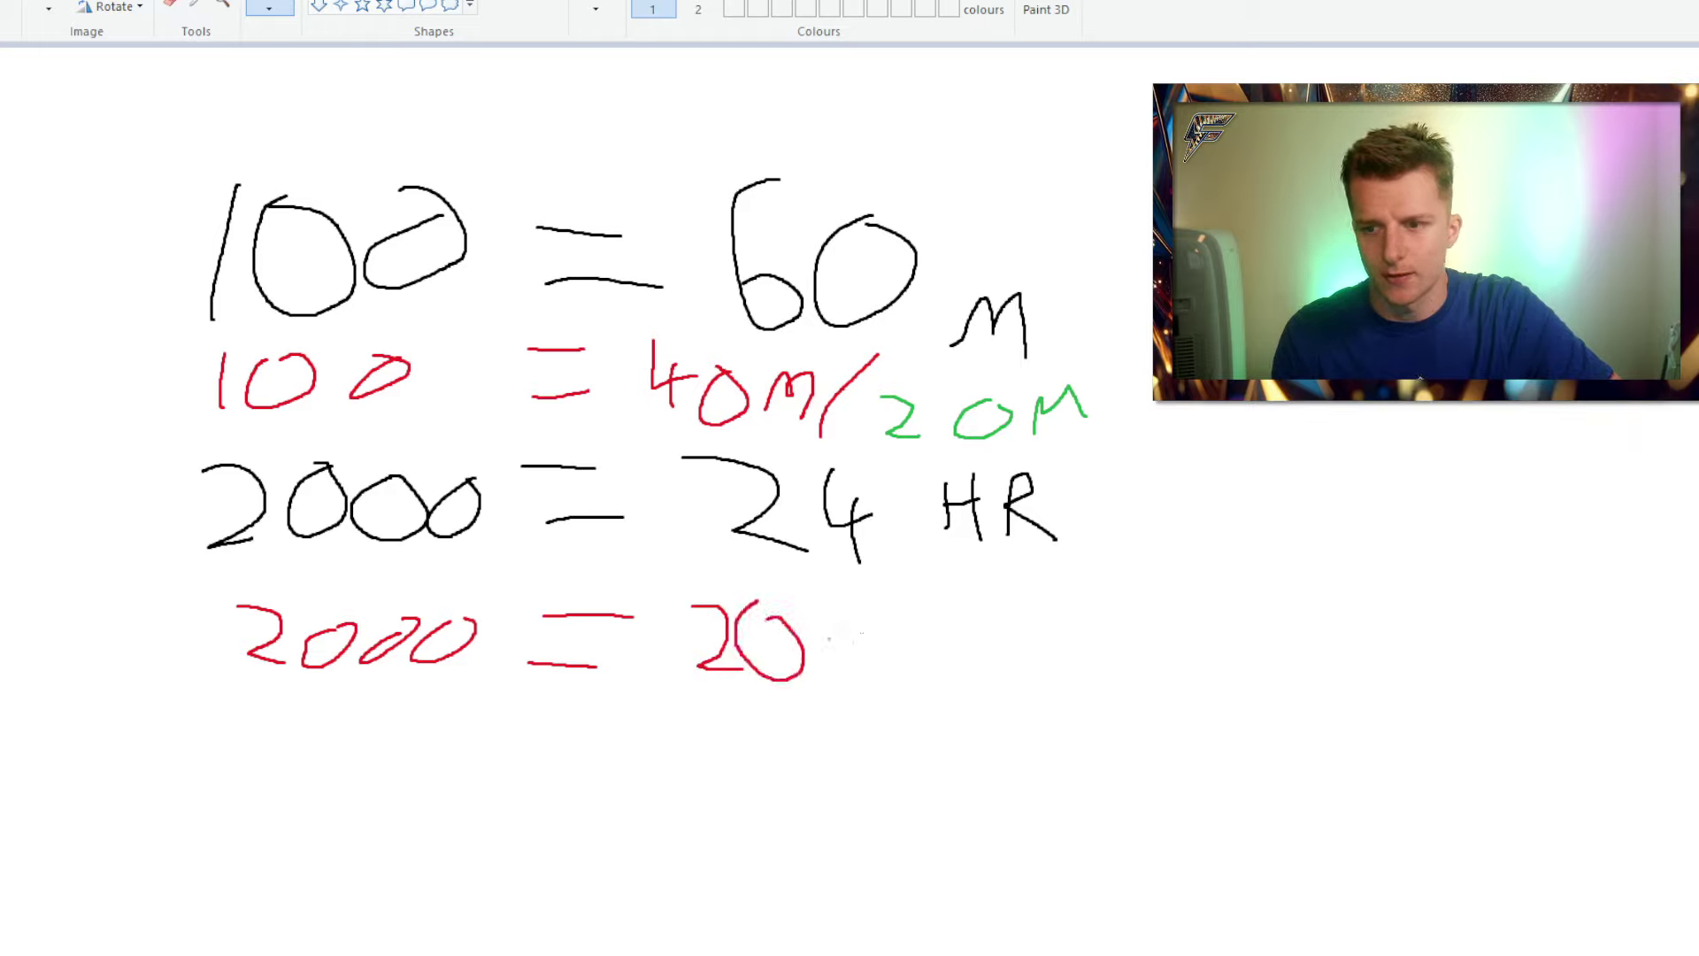
drag(886, 604, 759, 741)
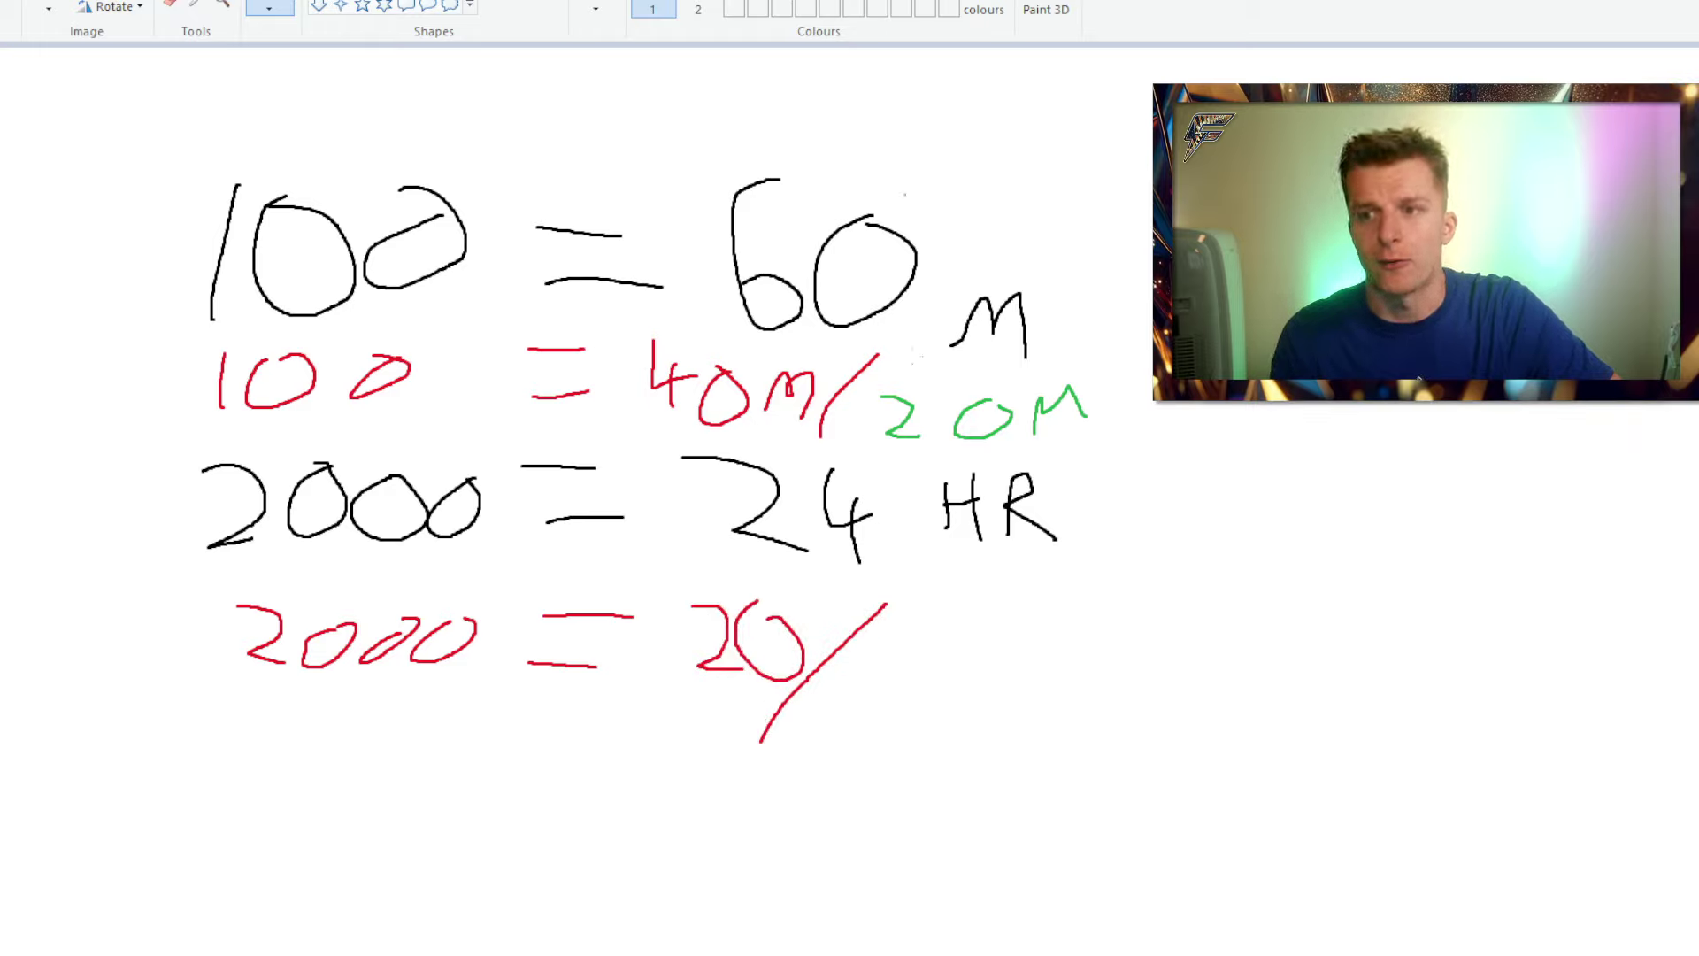
mouse_move(912, 651)
mouse_down()
mouse_move(945, 696)
mouse_move(931, 746)
mouse_up()
drag(964, 645, 958, 725)
drag(961, 695, 1003, 678)
mouse_move(1007, 634)
mouse_down()
mouse_move(993, 735)
mouse_move(1011, 725)
mouse_up()
drag(1012, 663, 1059, 749)
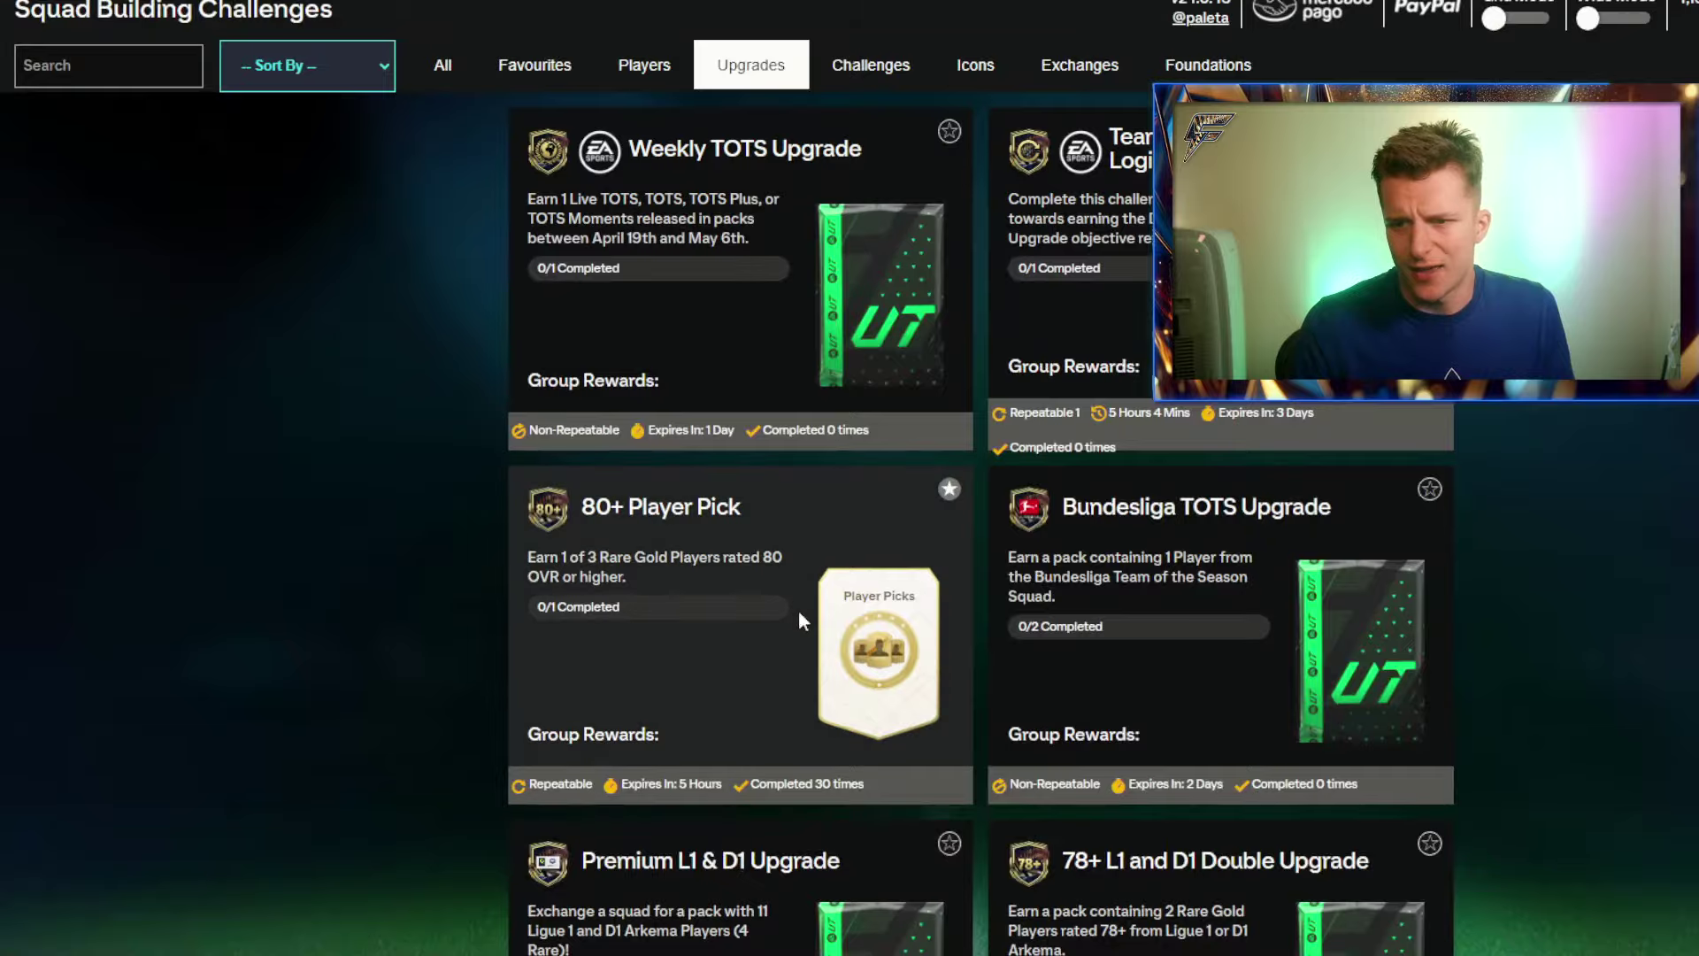
Keep claiming rewards and reopening 80+ Player Pick until it reaches 36 completions.
click(798, 609)
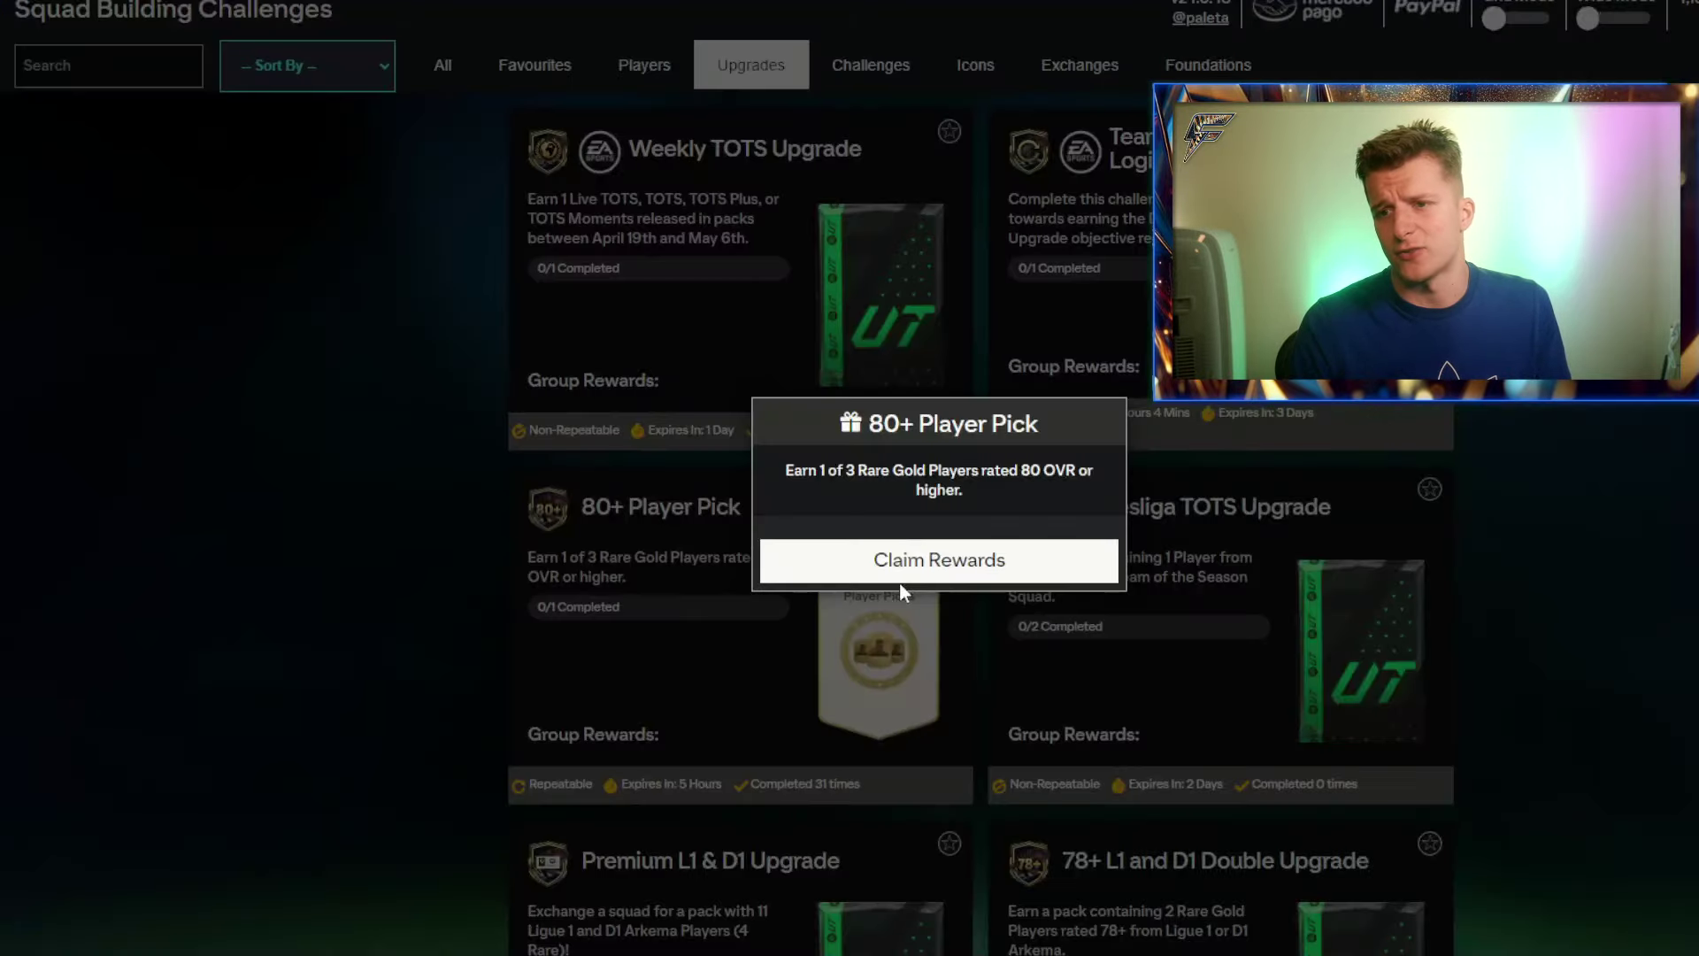
click(916, 687)
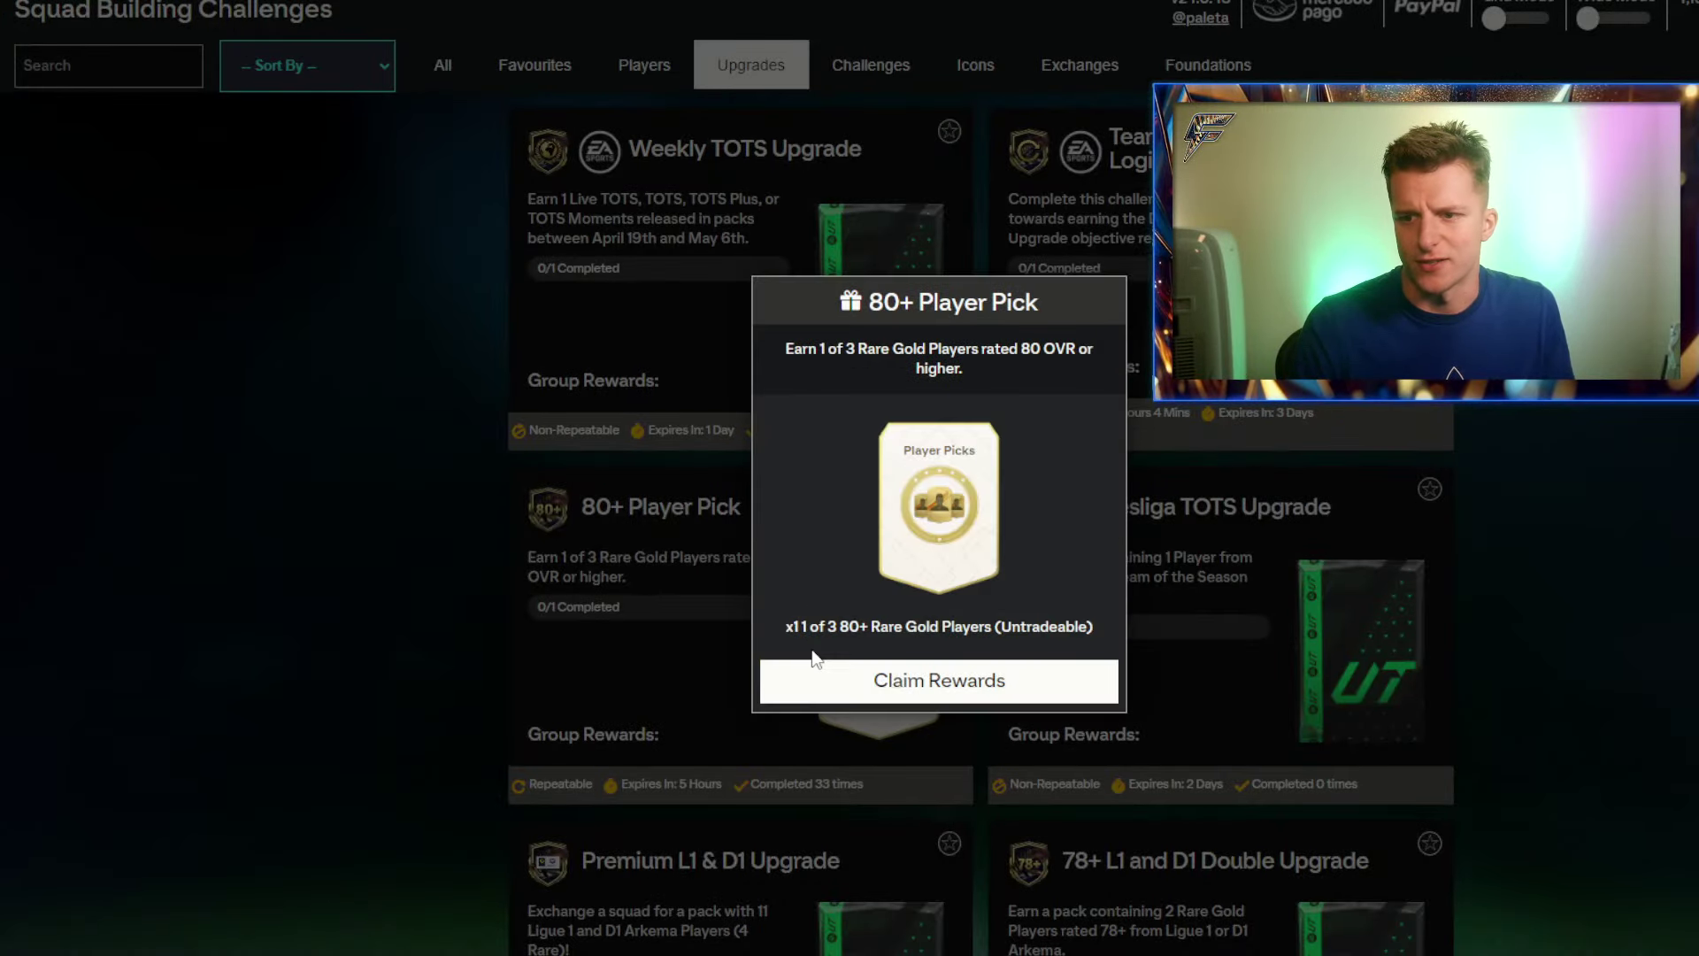
click(938, 676)
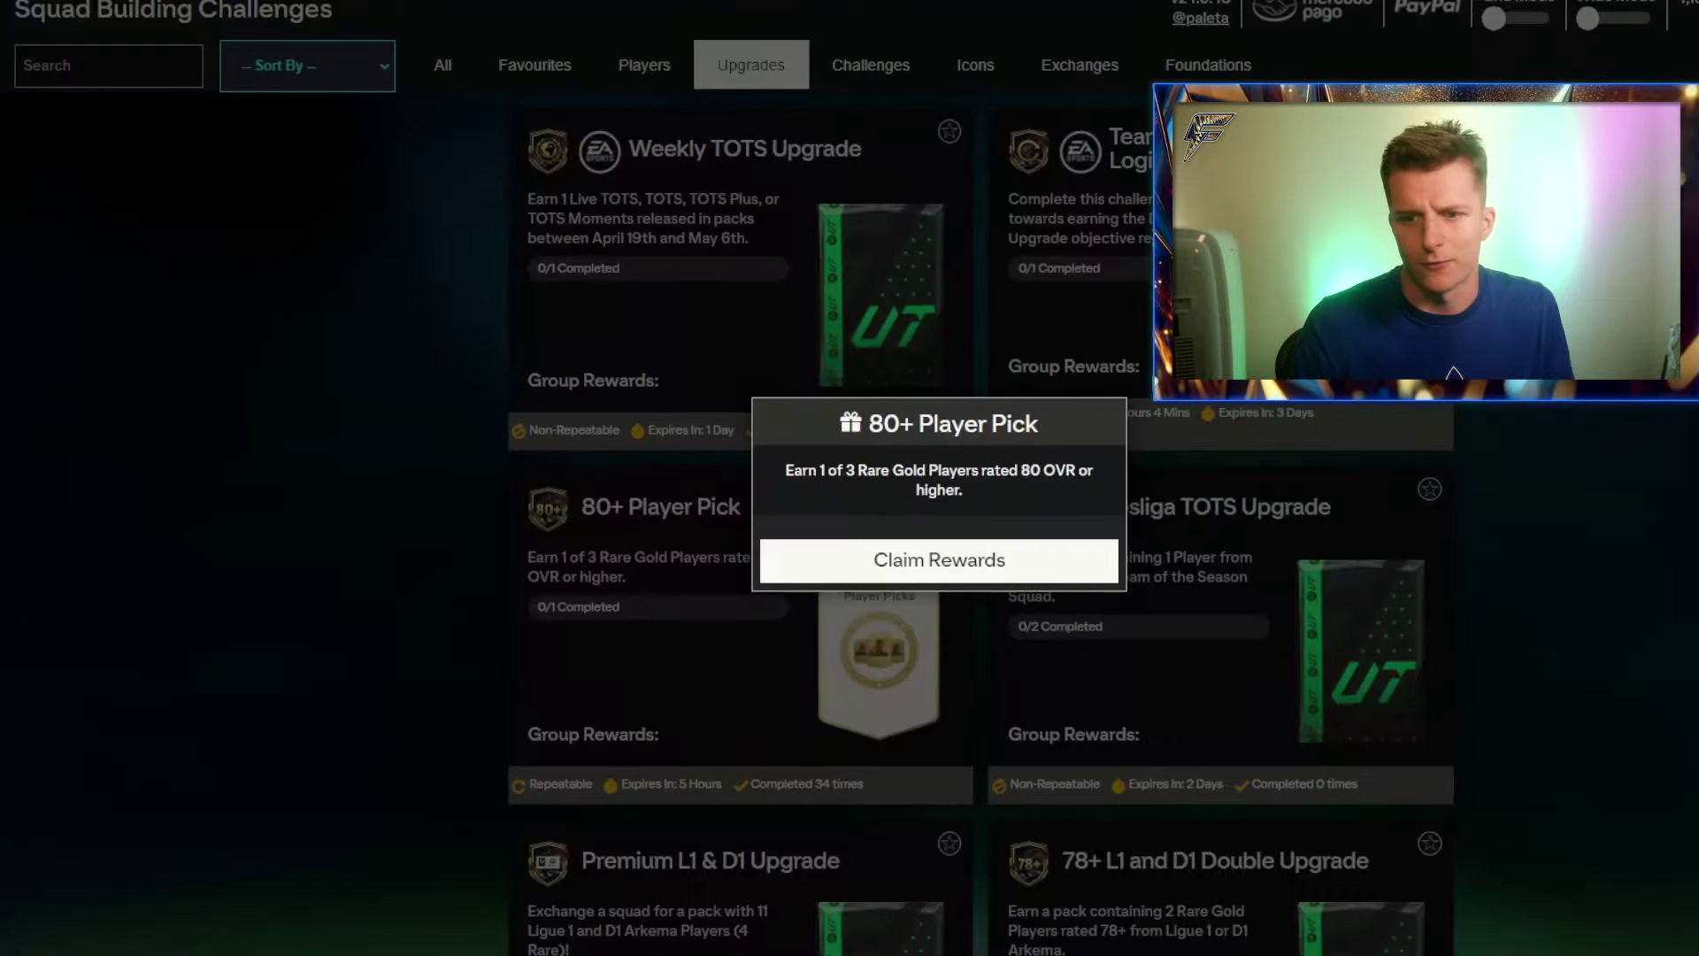
click(884, 675)
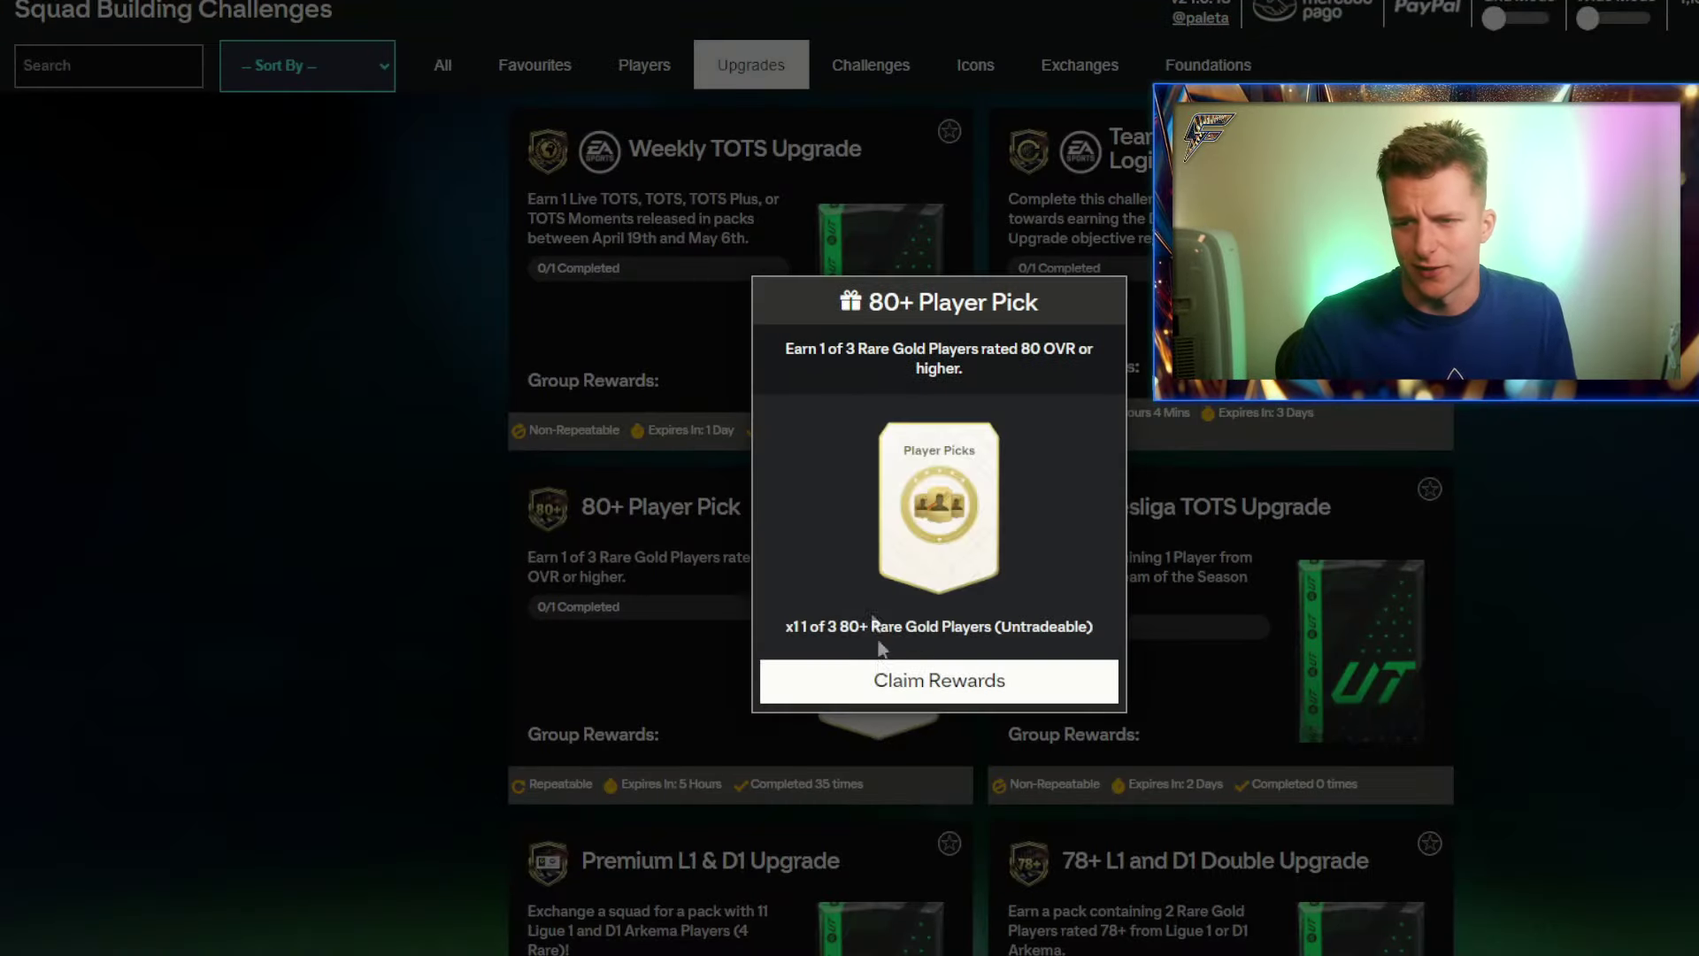
click(884, 675)
click(778, 614)
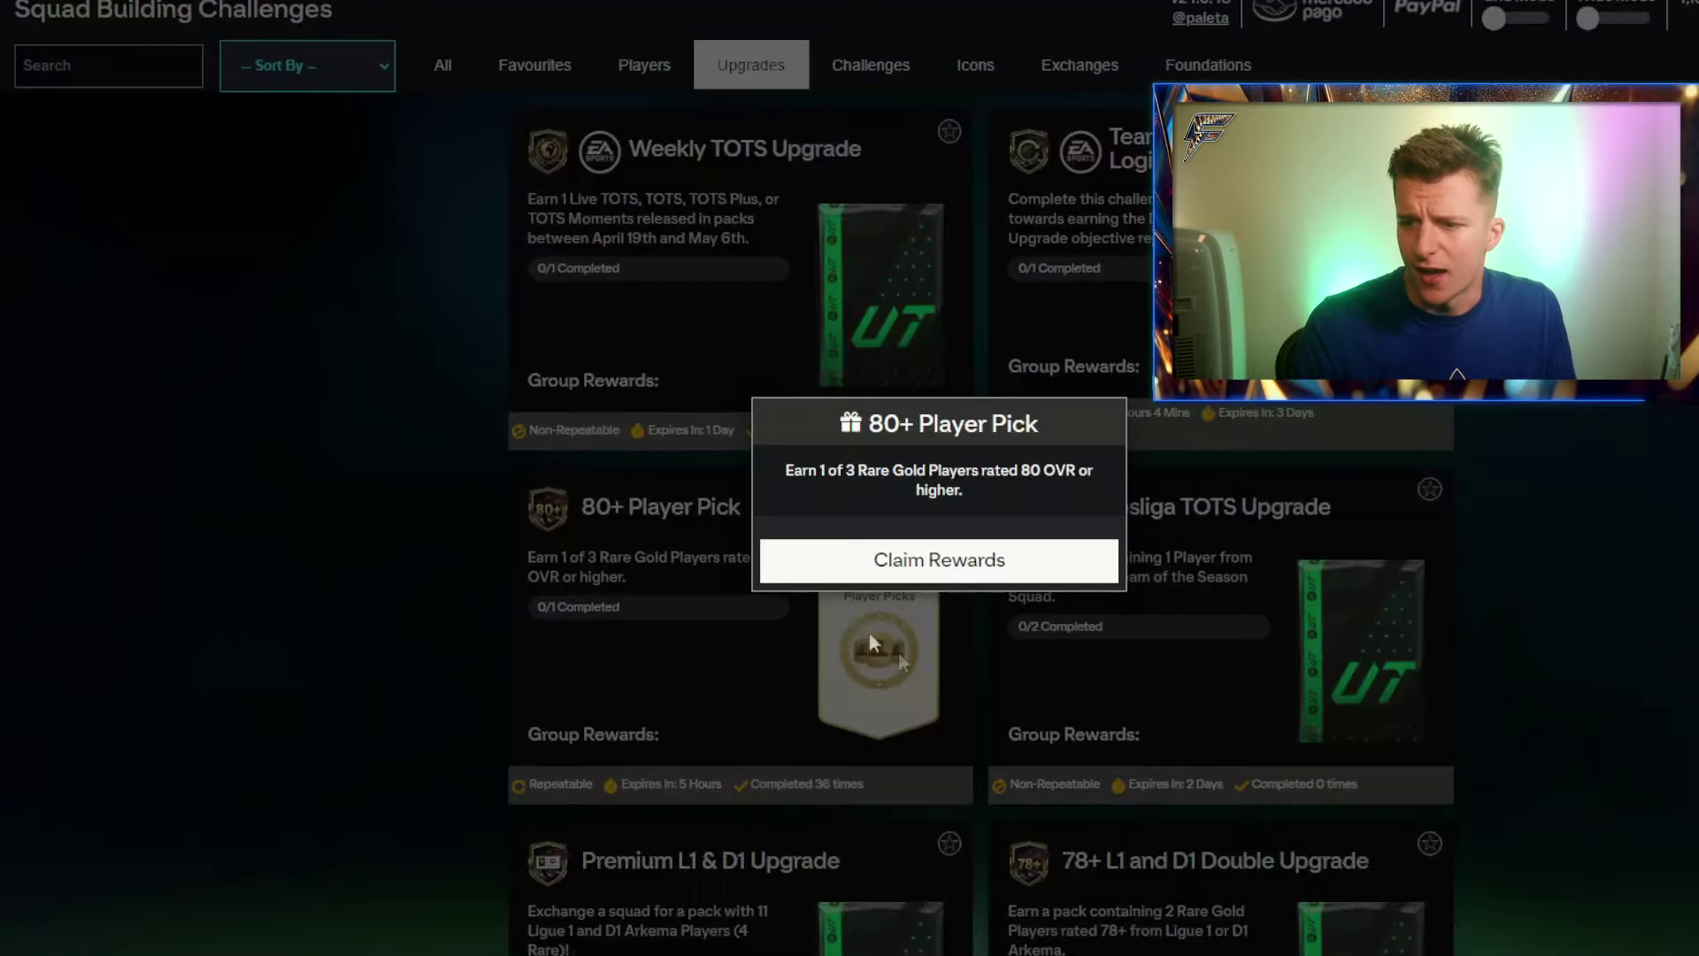
click(876, 679)
click(841, 607)
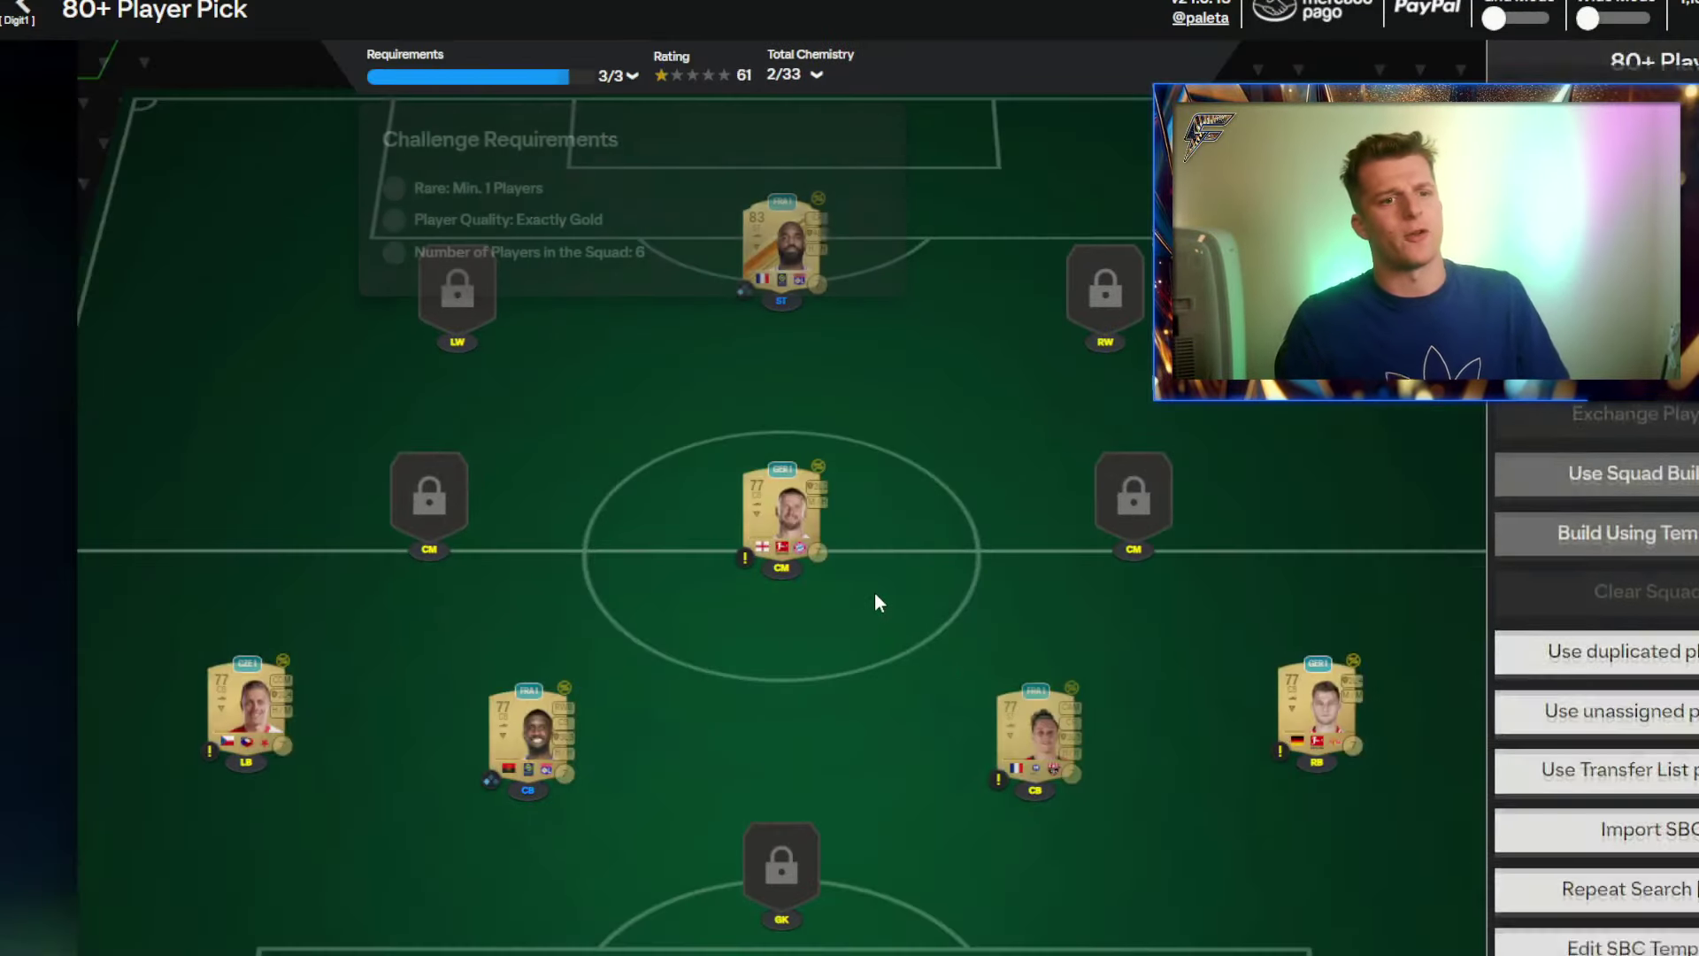